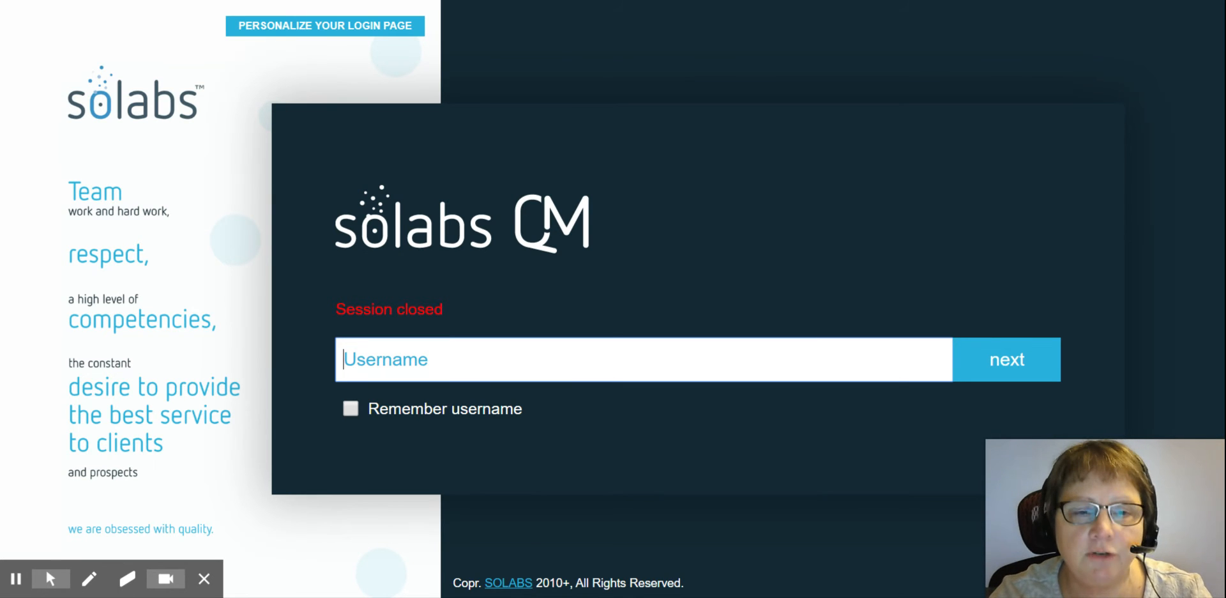
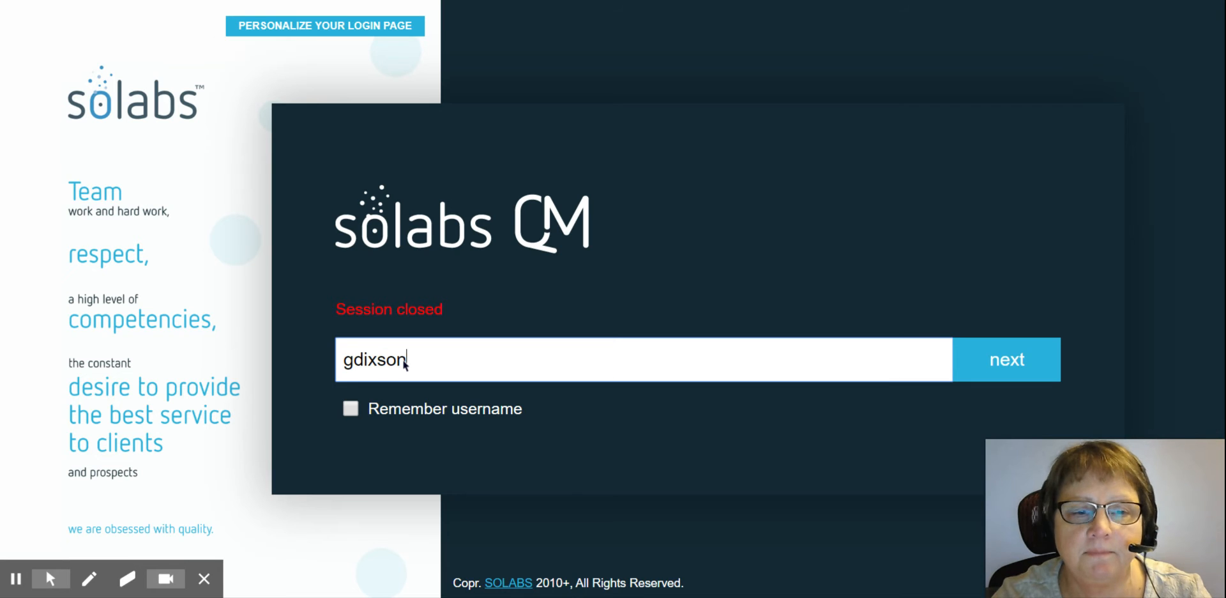
# Step: Log in to SOLABS QM with the training user's username and password
pyautogui.press('Return')
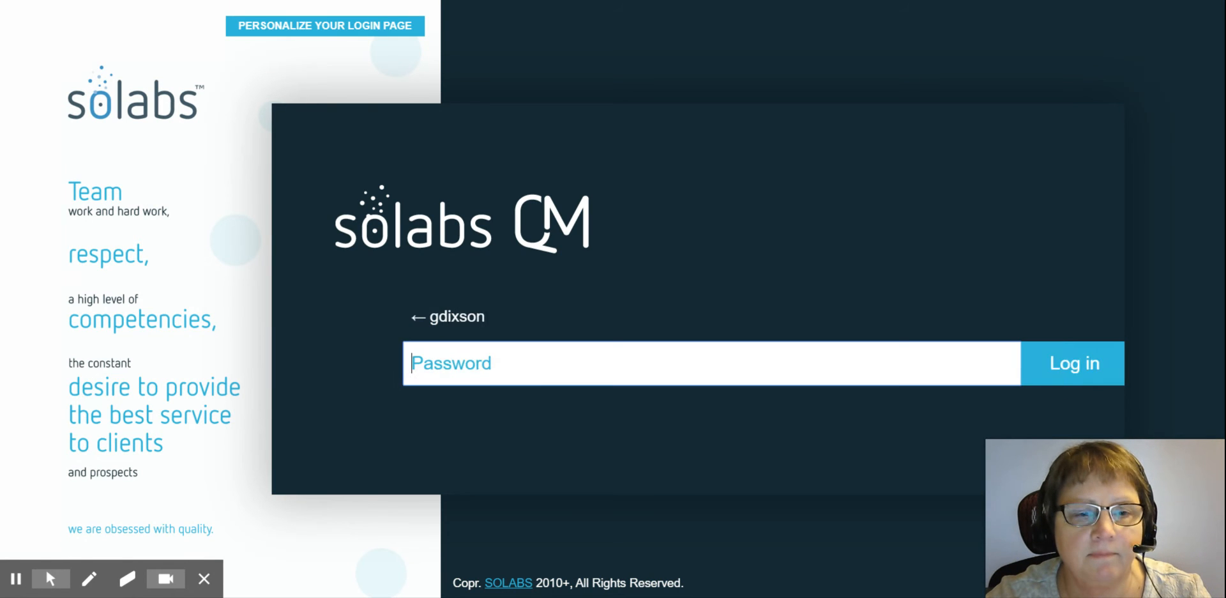
pyautogui.write('•••')
pyautogui.click(1021, 358)
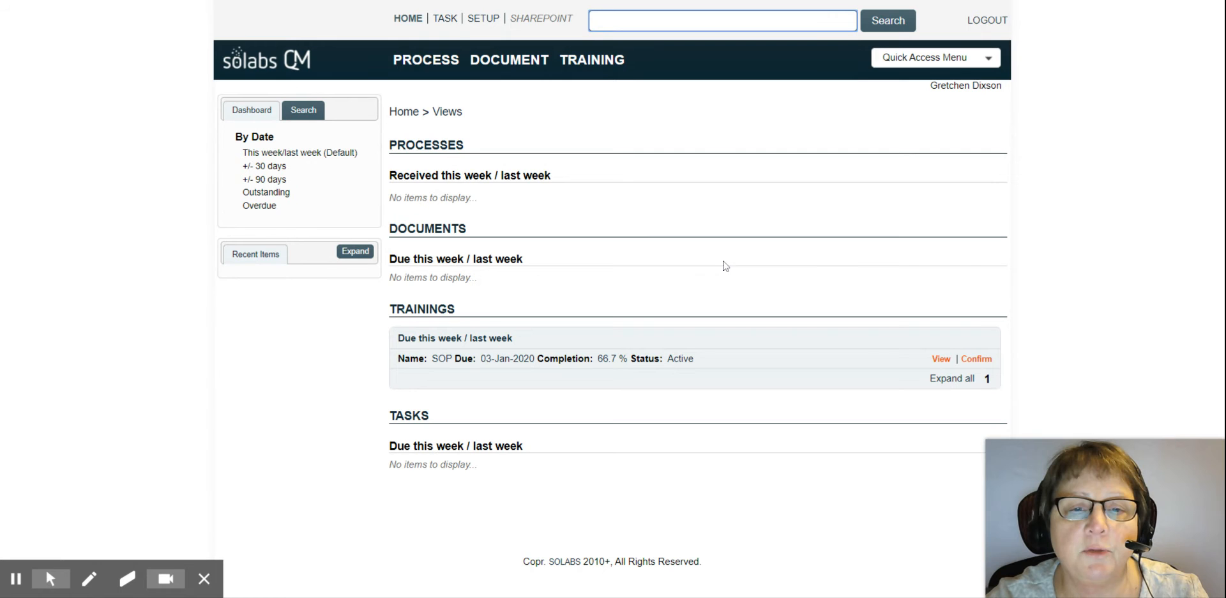
# Step: Choose Create Curriculum from the Training Menu in the Training area's Navigation panel
pyautogui.click(591, 59)
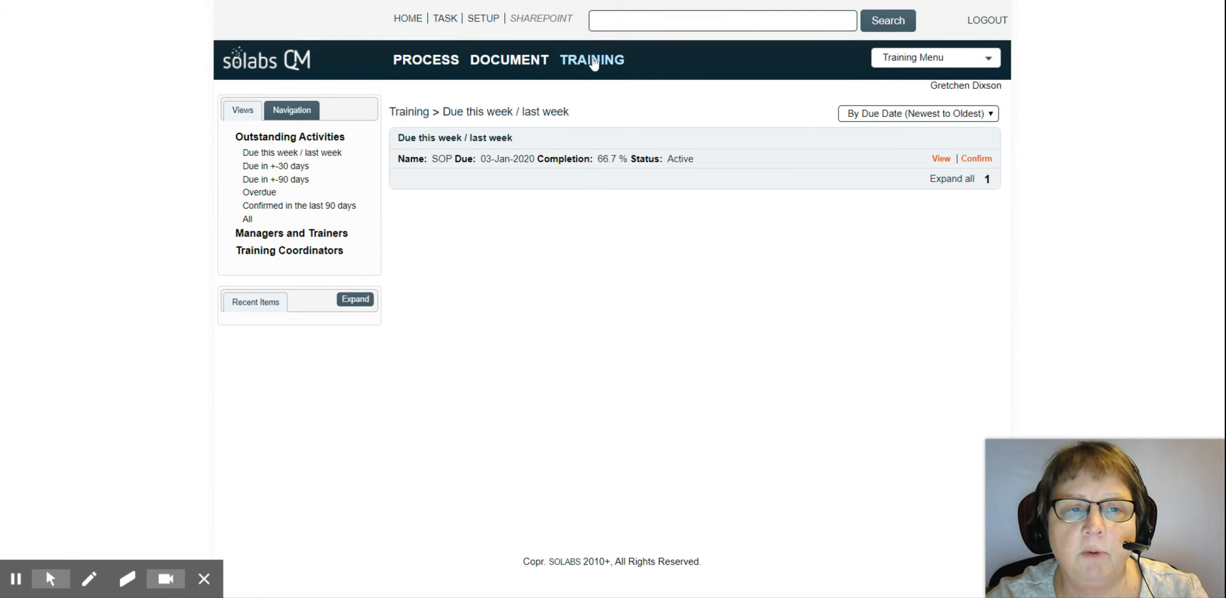
pyautogui.click(292, 111)
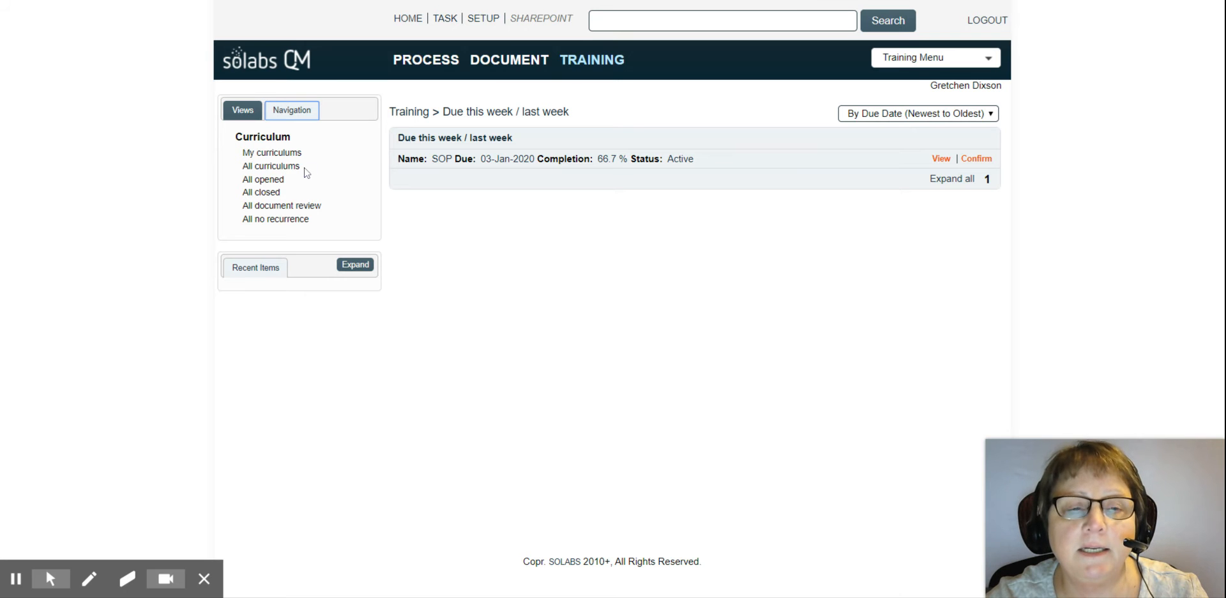
pyautogui.click(989, 59)
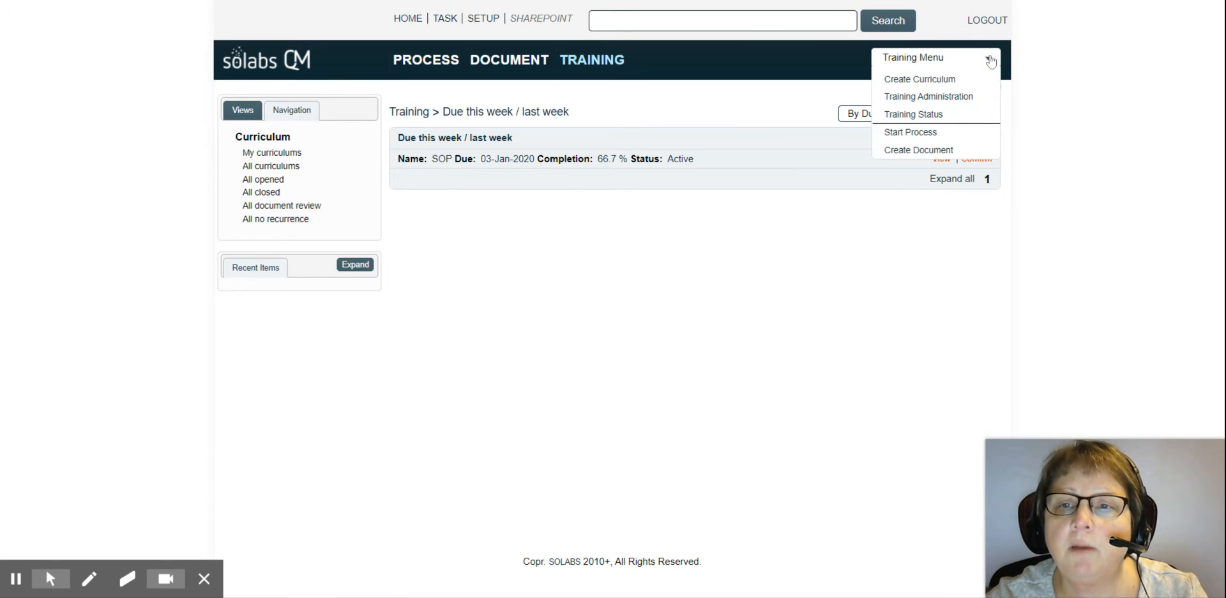
pyautogui.click(931, 78)
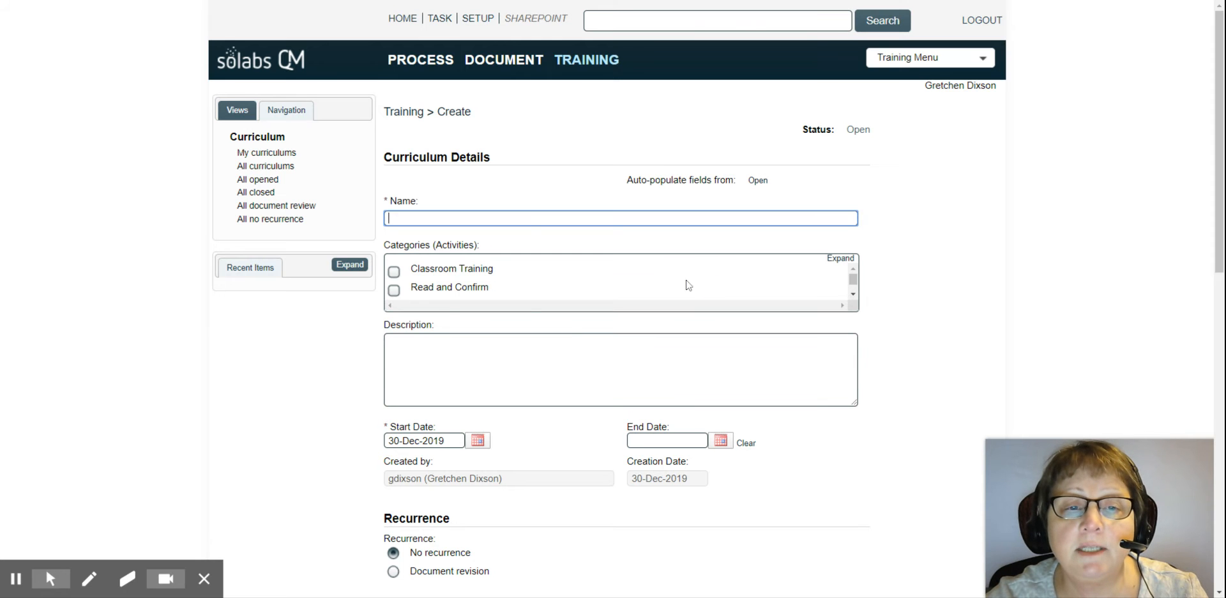
# Step: Tick Read and Confirm and On-the-Job Training, and name the curriculum 'Operation of the Small Vial Filling Line 1'
pyautogui.click(394, 290)
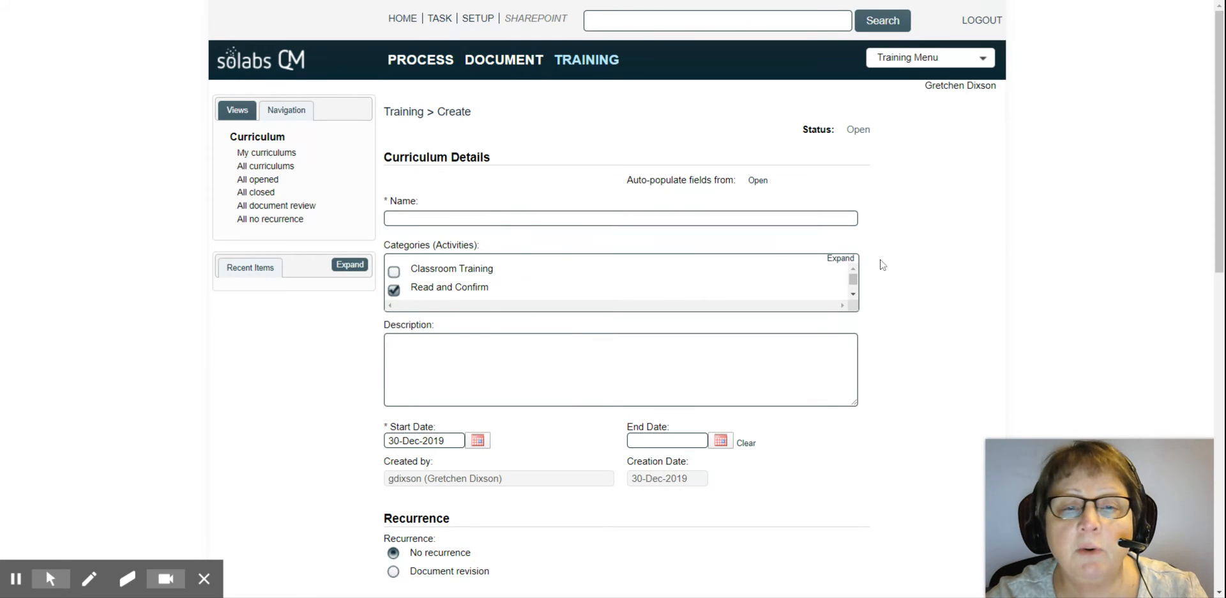
pyautogui.click(852, 287)
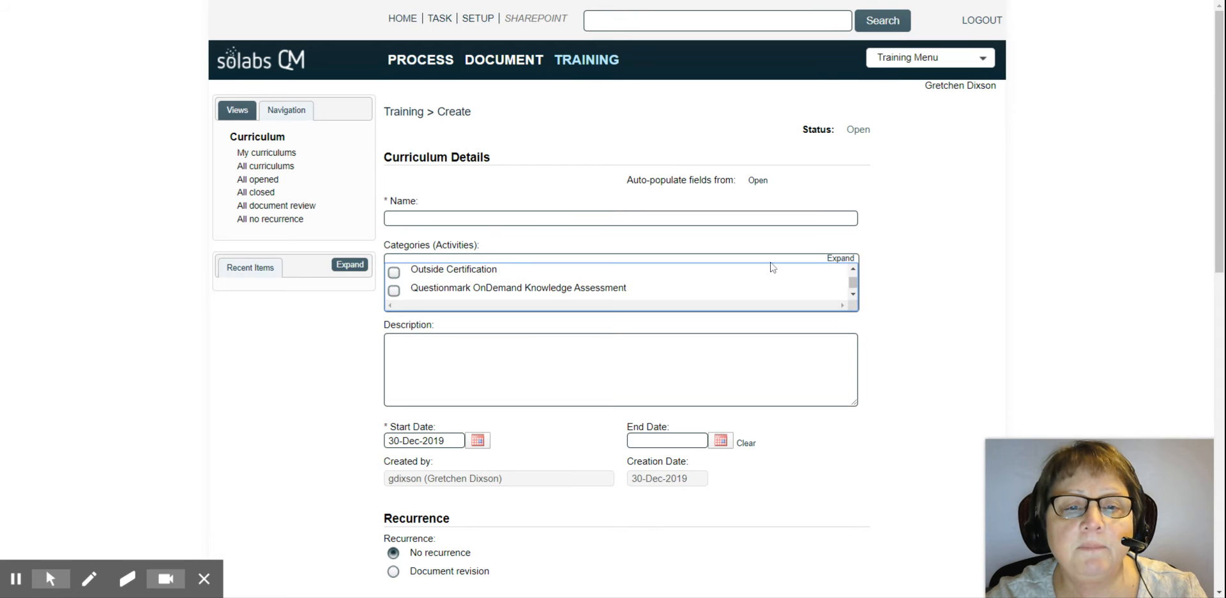
pyautogui.click(853, 269)
pyautogui.click(855, 270)
pyautogui.click(855, 271)
pyautogui.click(393, 293)
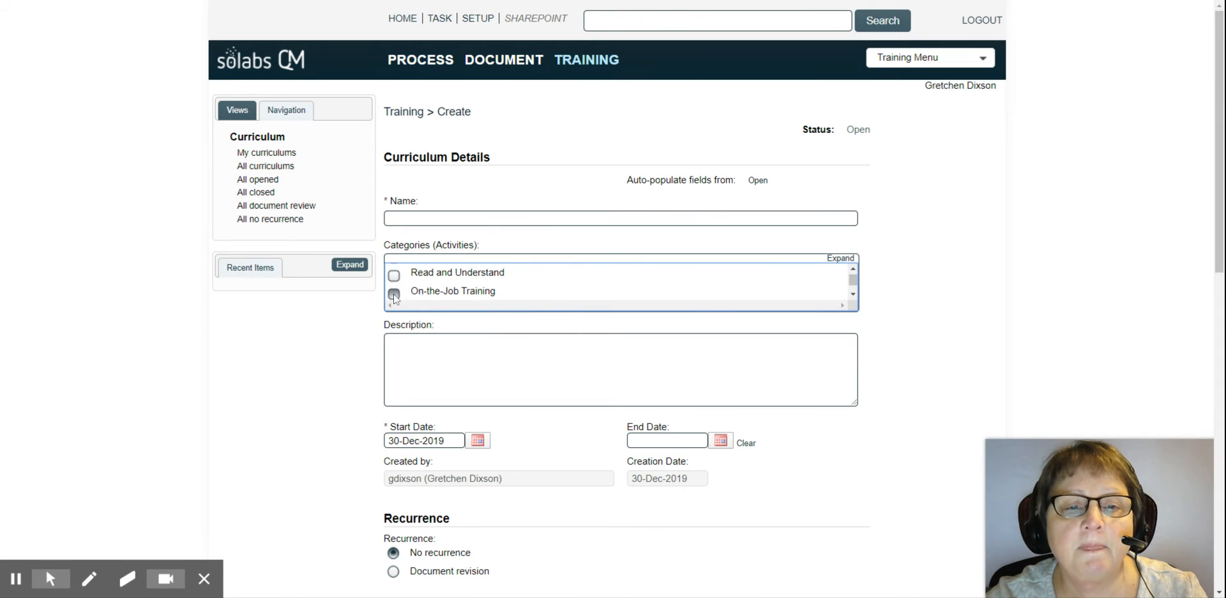
pyautogui.click(455, 217)
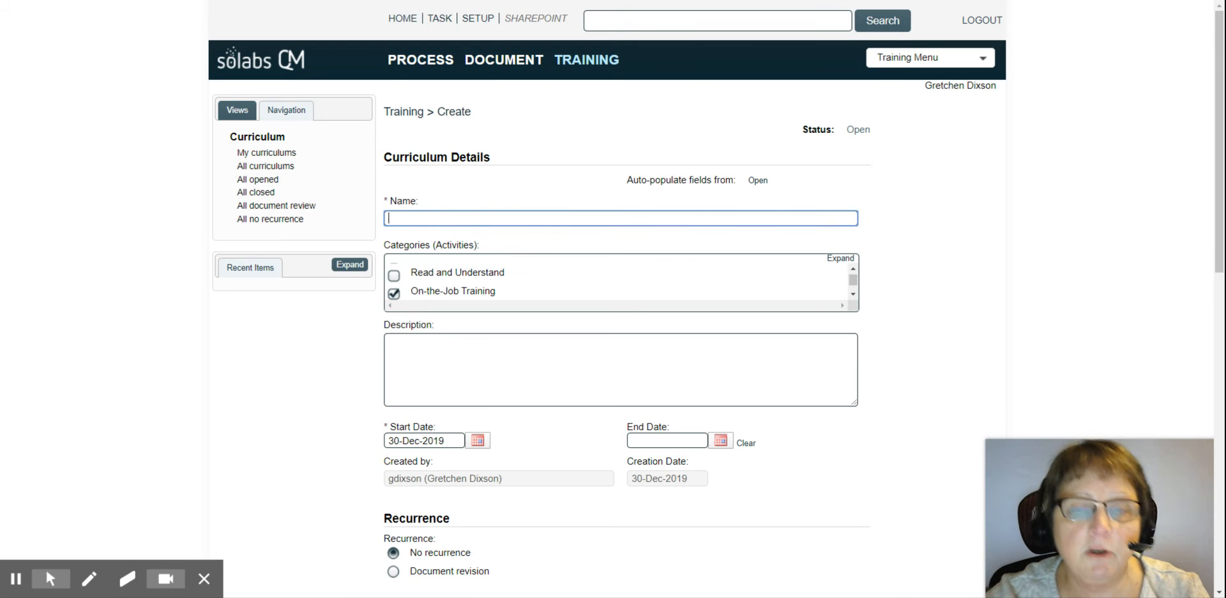
pyautogui.write('Operation of')
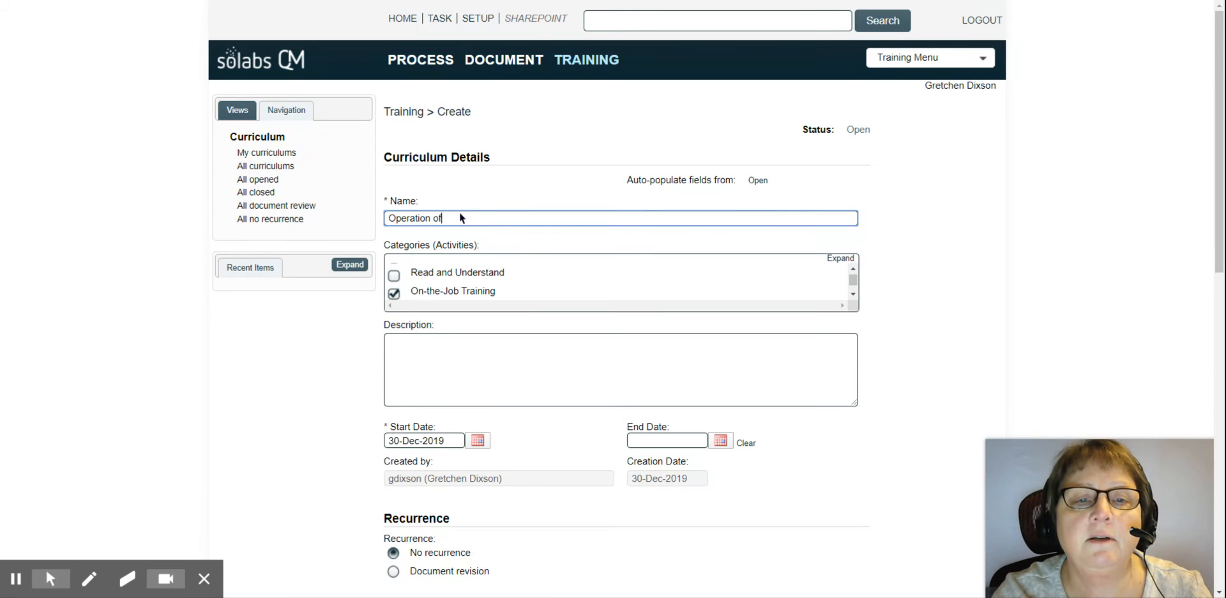
pyautogui.write(' the Sma')
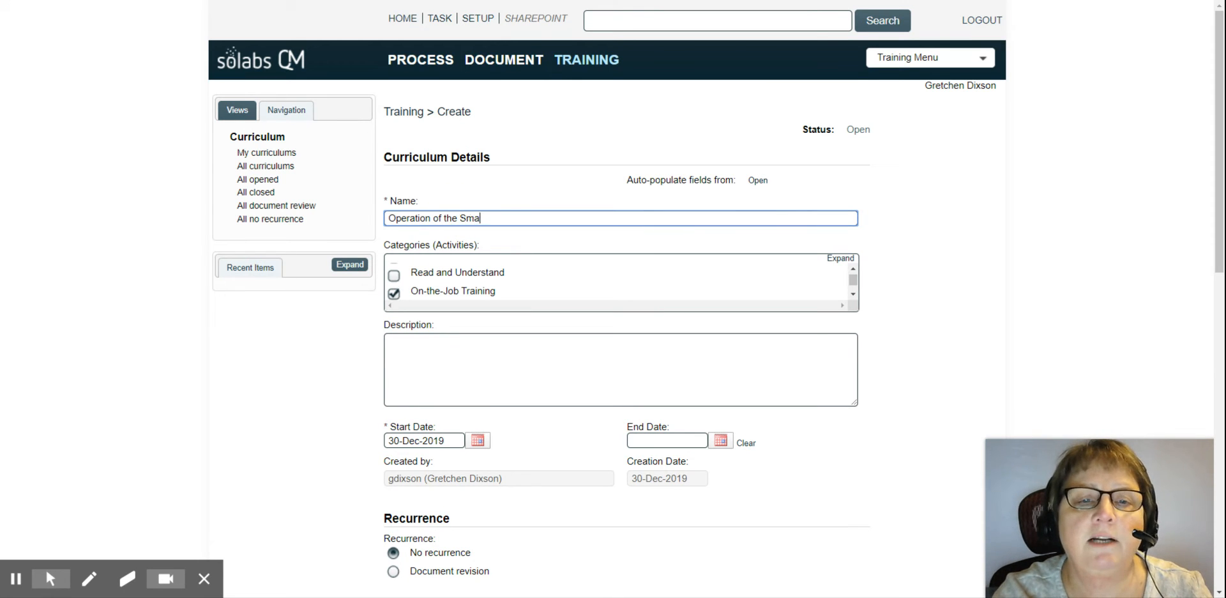
pyautogui.write('ll Vial Filling Line 1')
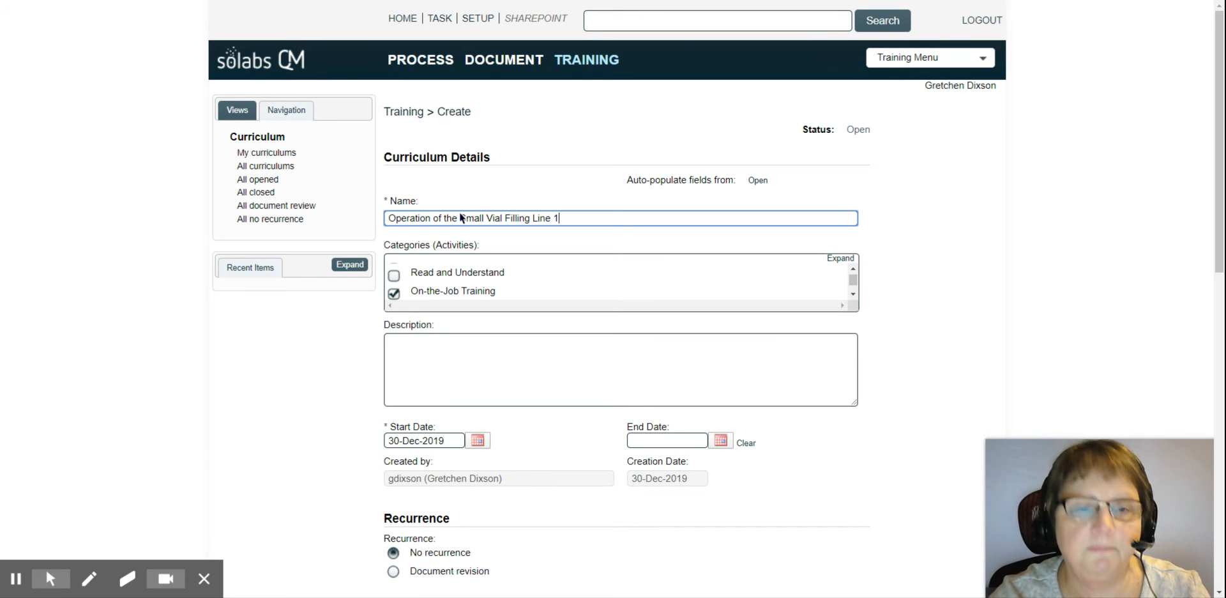
pyautogui.scroll(-2, 474, 338)
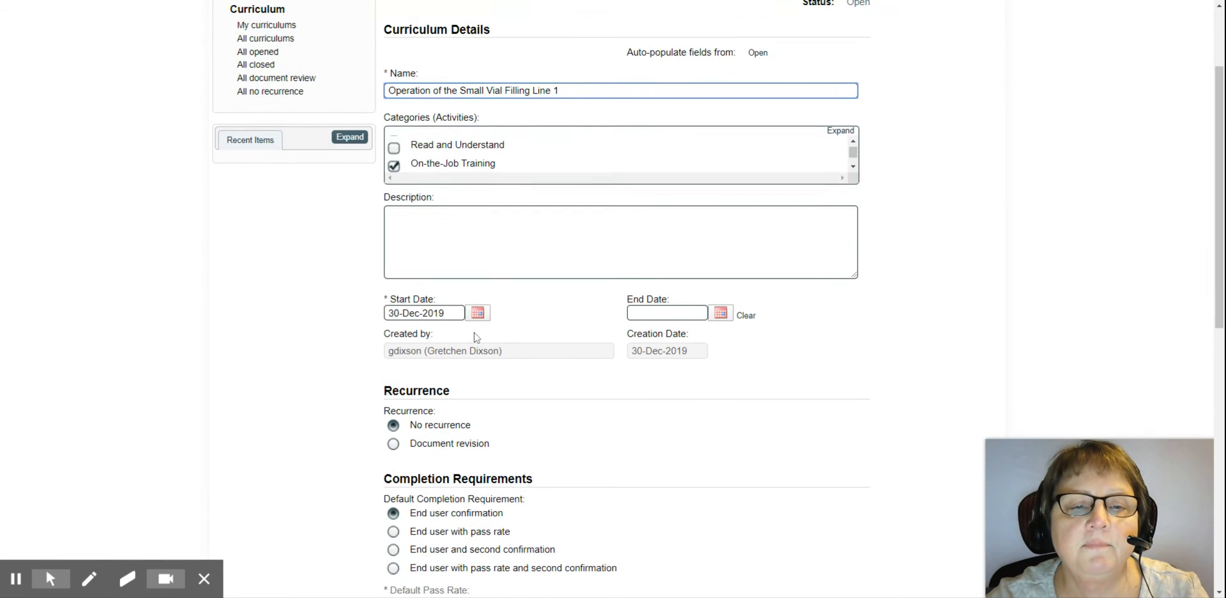
pyautogui.scroll(-2, 474, 338)
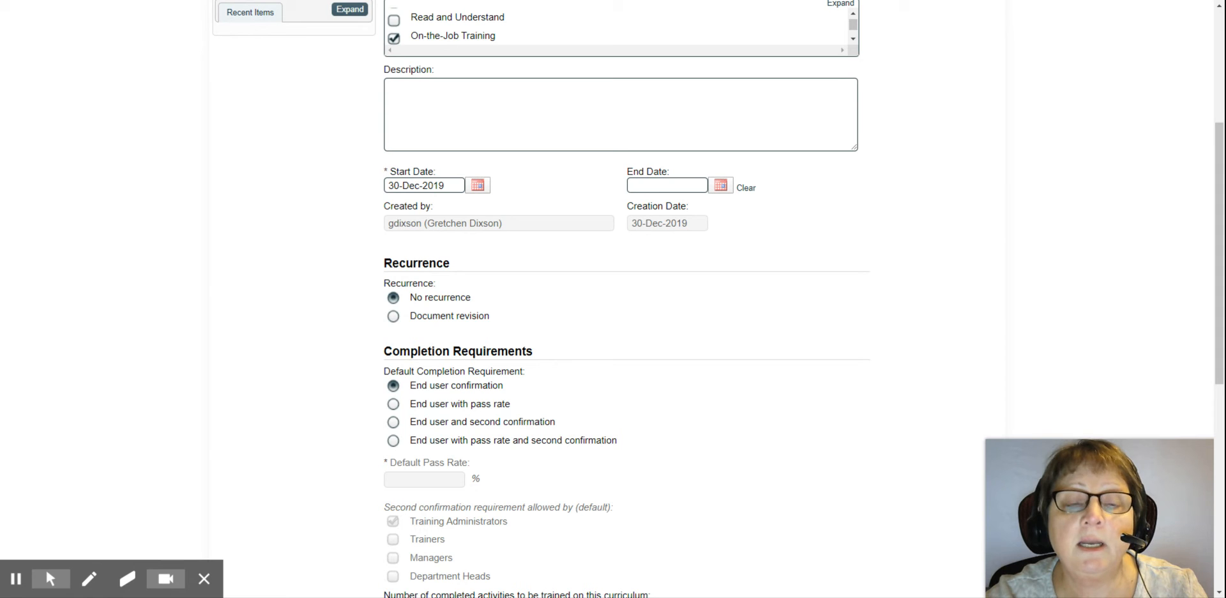
# Step: Set recurrence to Document revision and link document MFG-004, Operation of Small Vial Filling Line 1
pyautogui.click(393, 317)
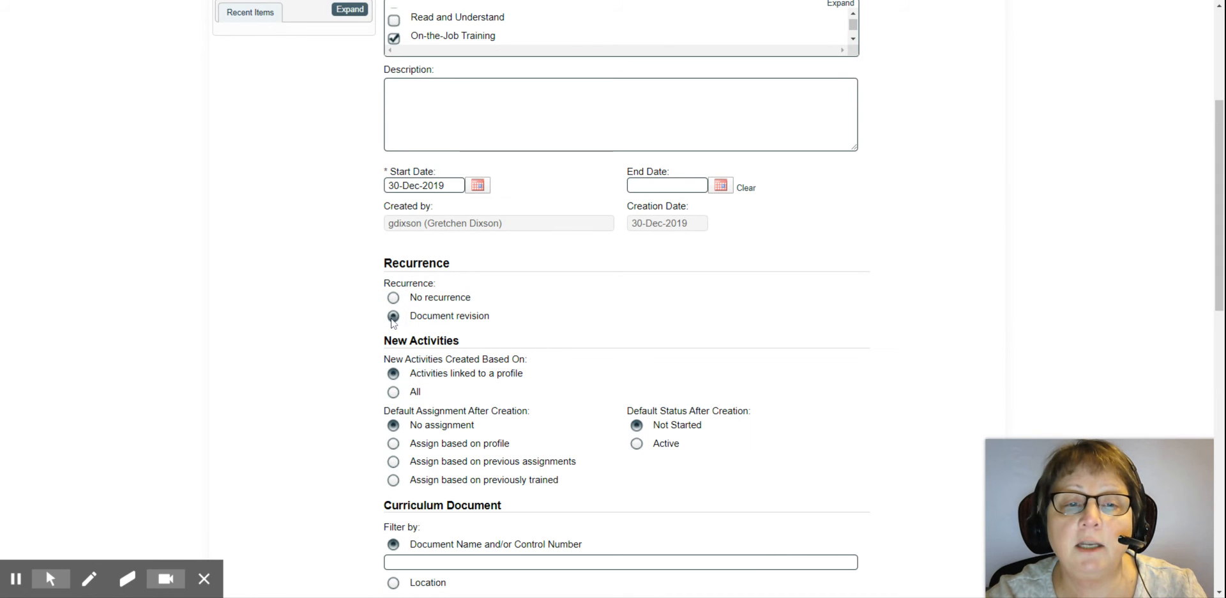
pyautogui.scroll(-4, 892, 315)
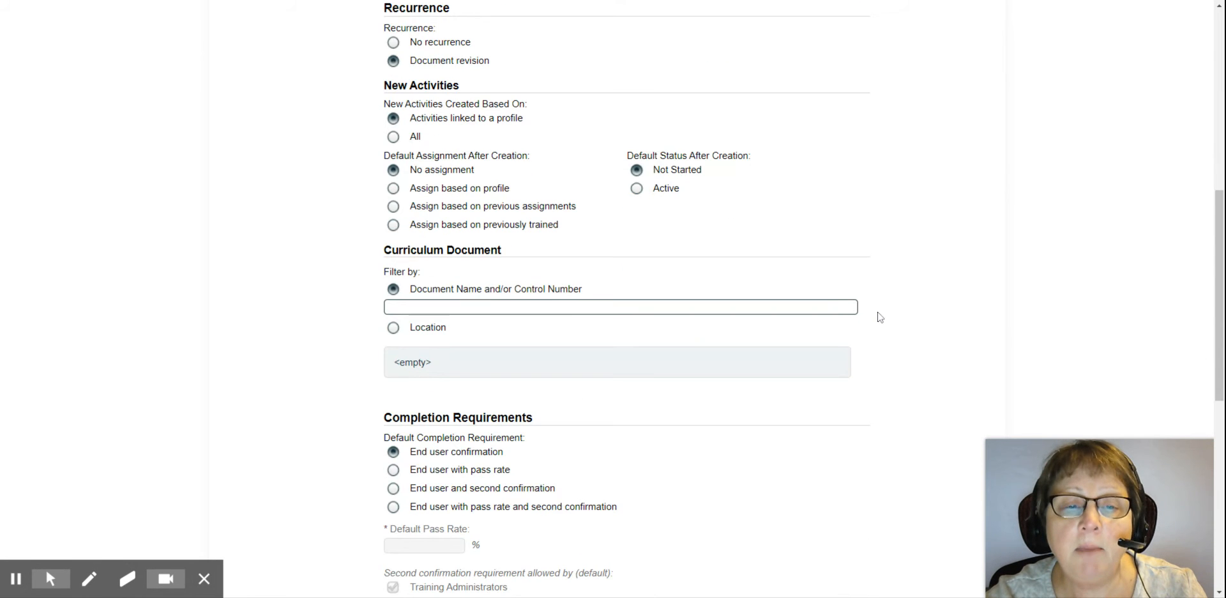
pyautogui.click(443, 307)
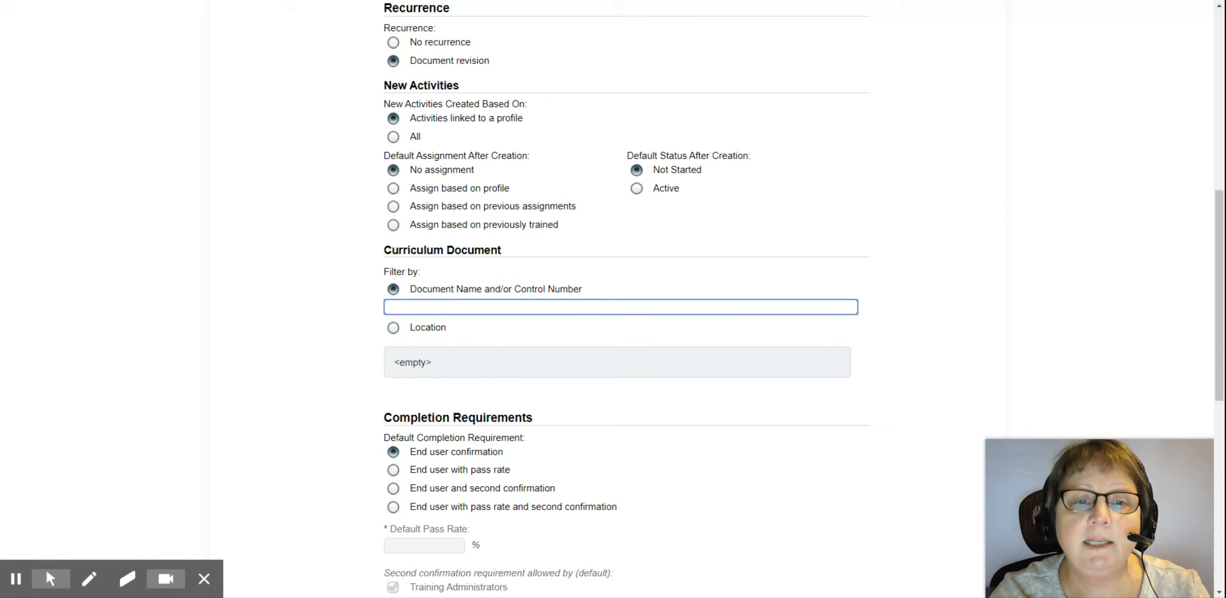
pyautogui.write('MFG-0')
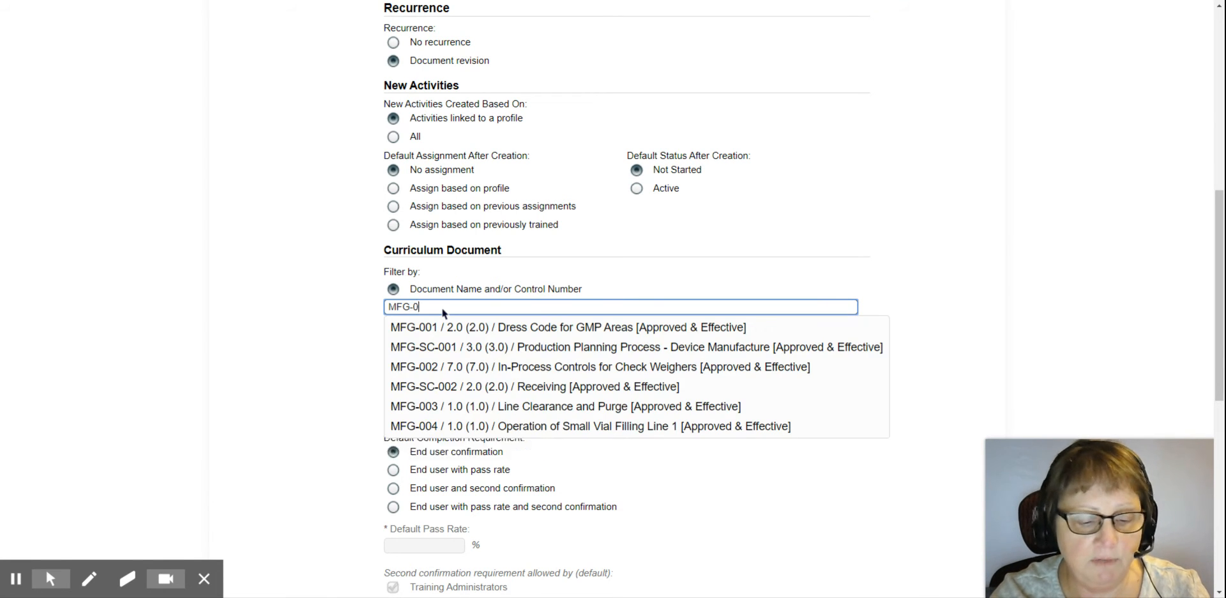
pyautogui.write('04')
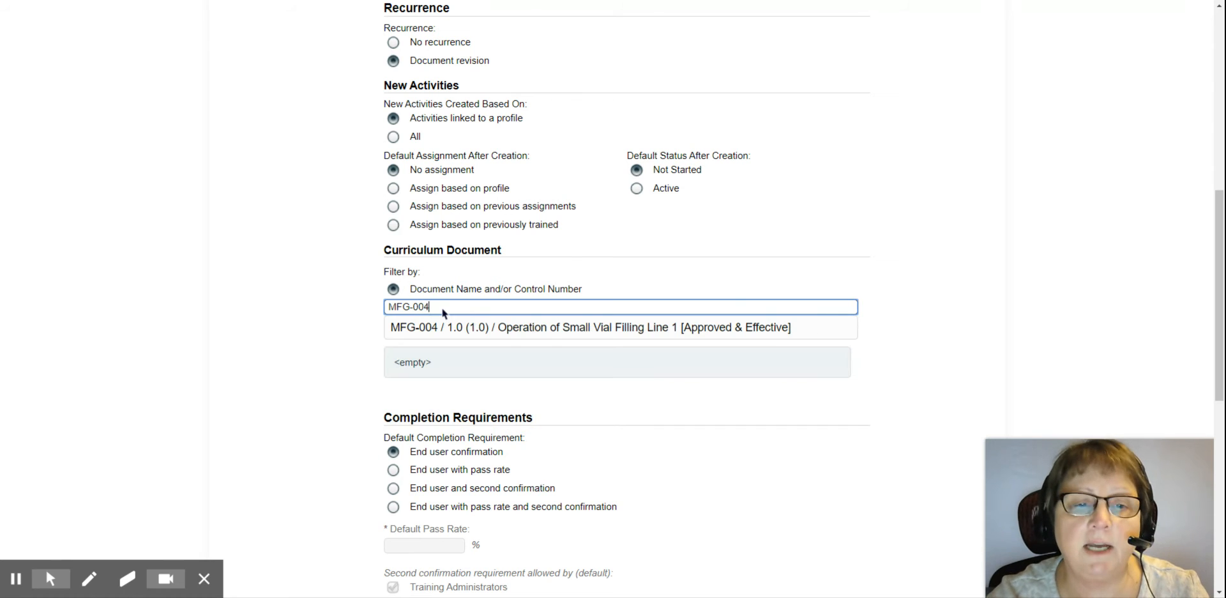
pyautogui.click(552, 331)
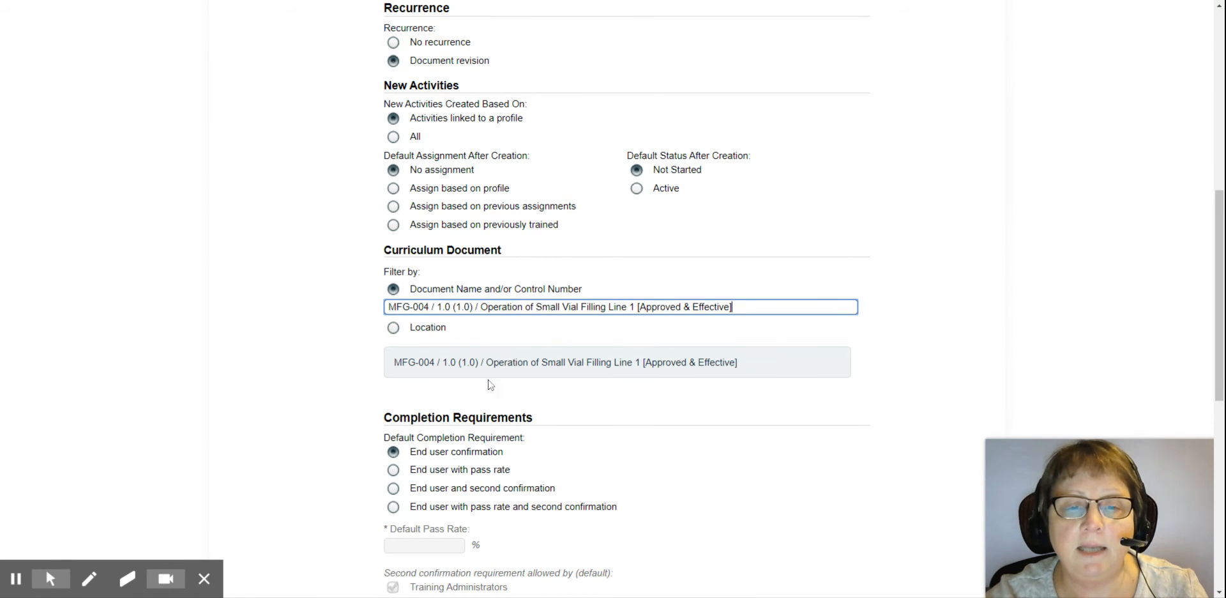
pyautogui.scroll(1, 999, 273)
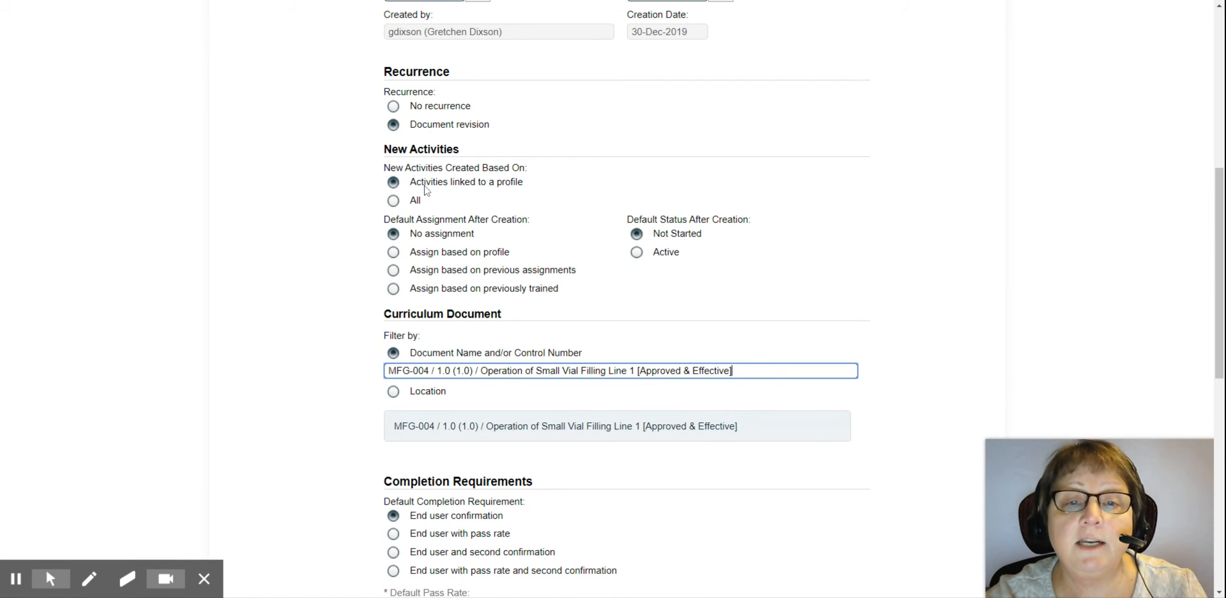
# Step: Set new activities to Assign based on profile with Active status, keeping End user confirmation
pyautogui.click(394, 254)
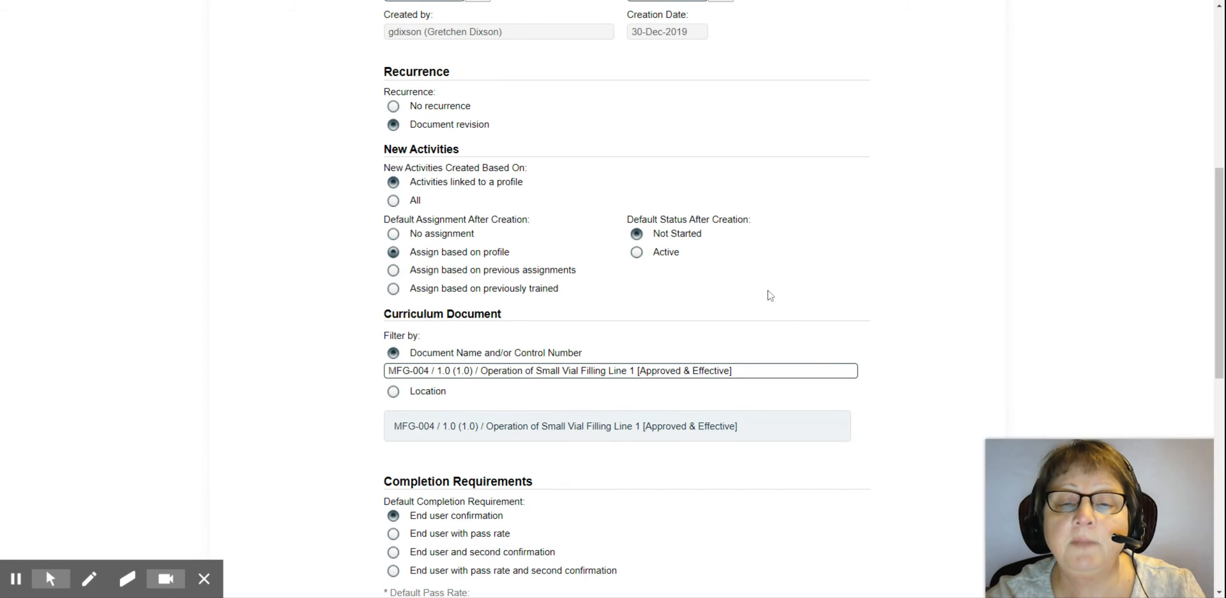
pyautogui.click(637, 252)
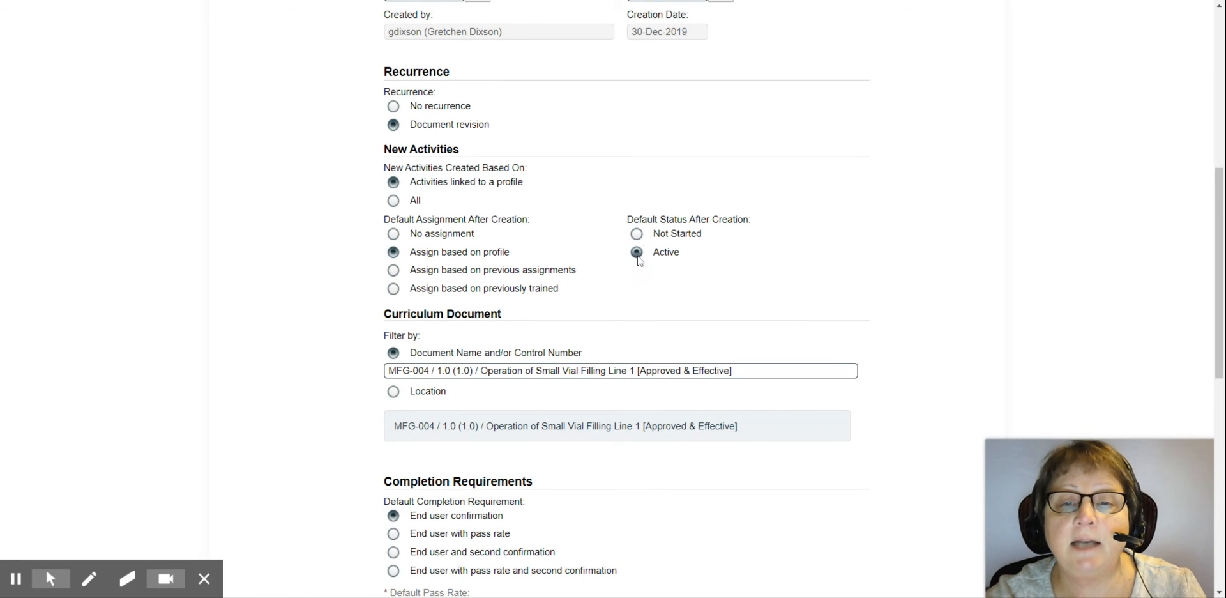
pyautogui.scroll(-1, 923, 201)
pyautogui.scroll(-5, 923, 203)
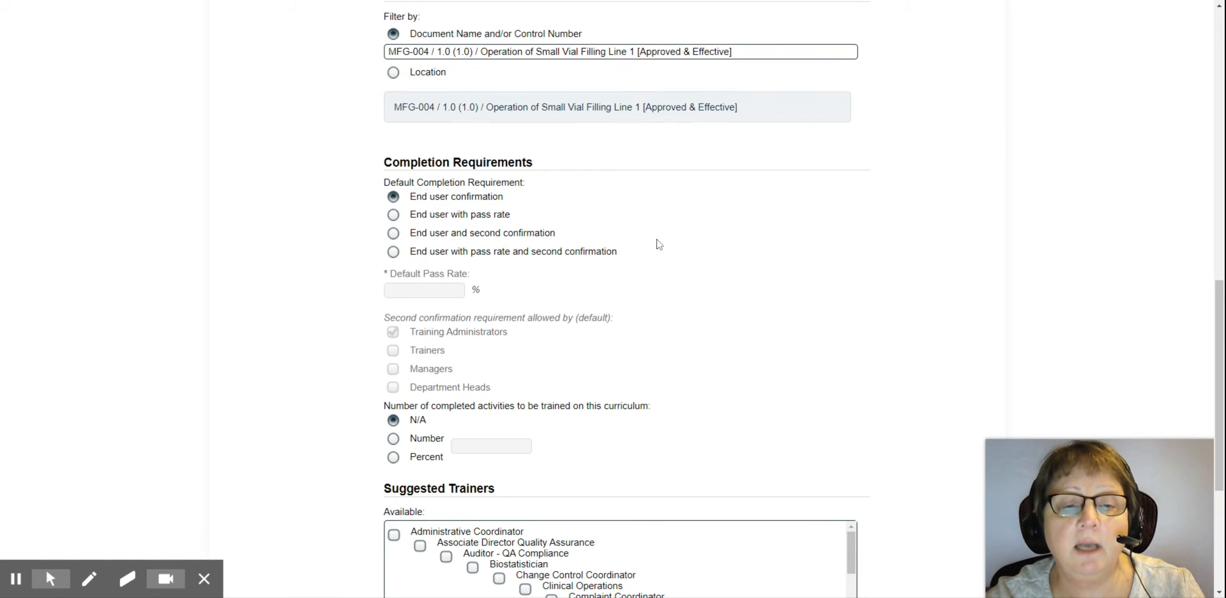
pyautogui.scroll(-3, 657, 240)
pyautogui.scroll(-2, 657, 222)
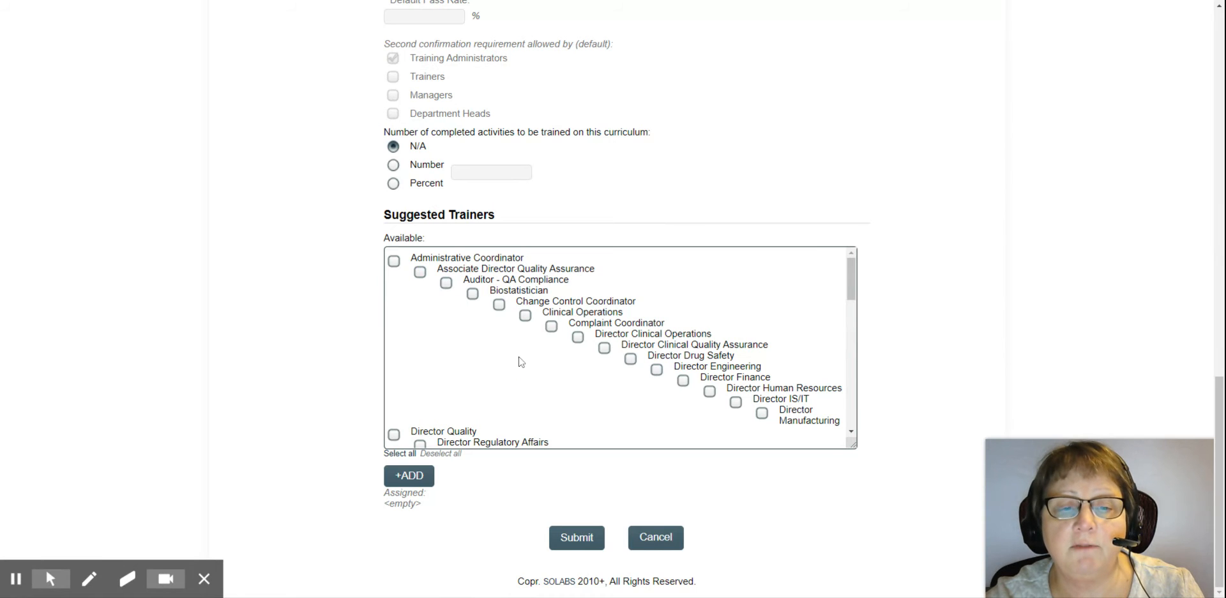
# Step: Submit the curriculum details and confirm the summary to save it
pyautogui.click(577, 540)
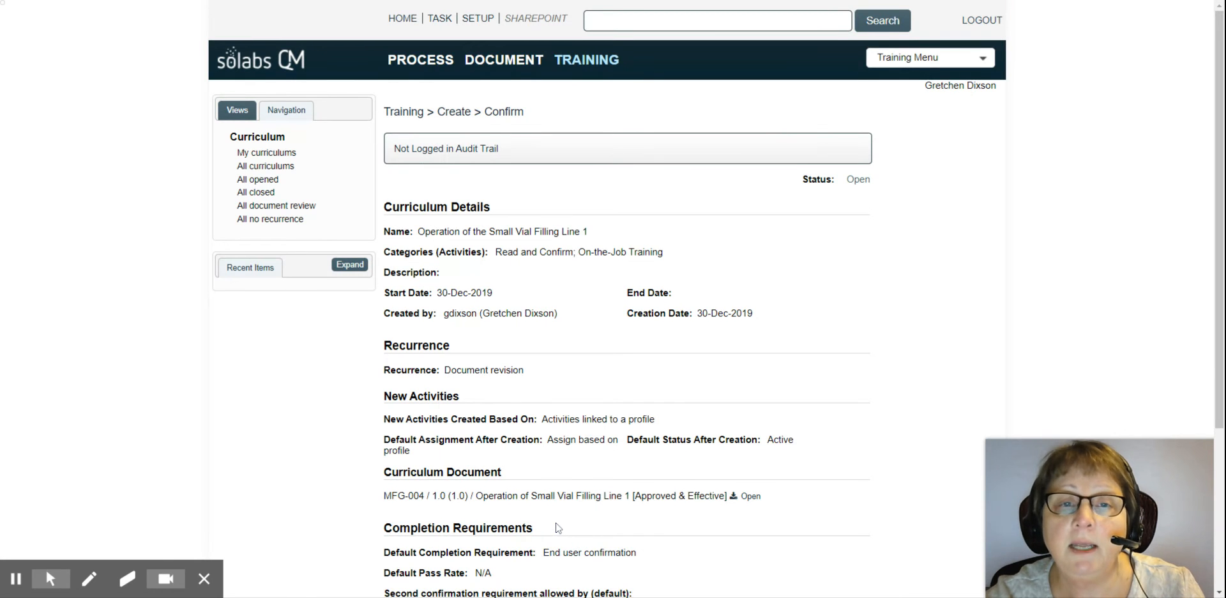
pyautogui.scroll(-4, 557, 526)
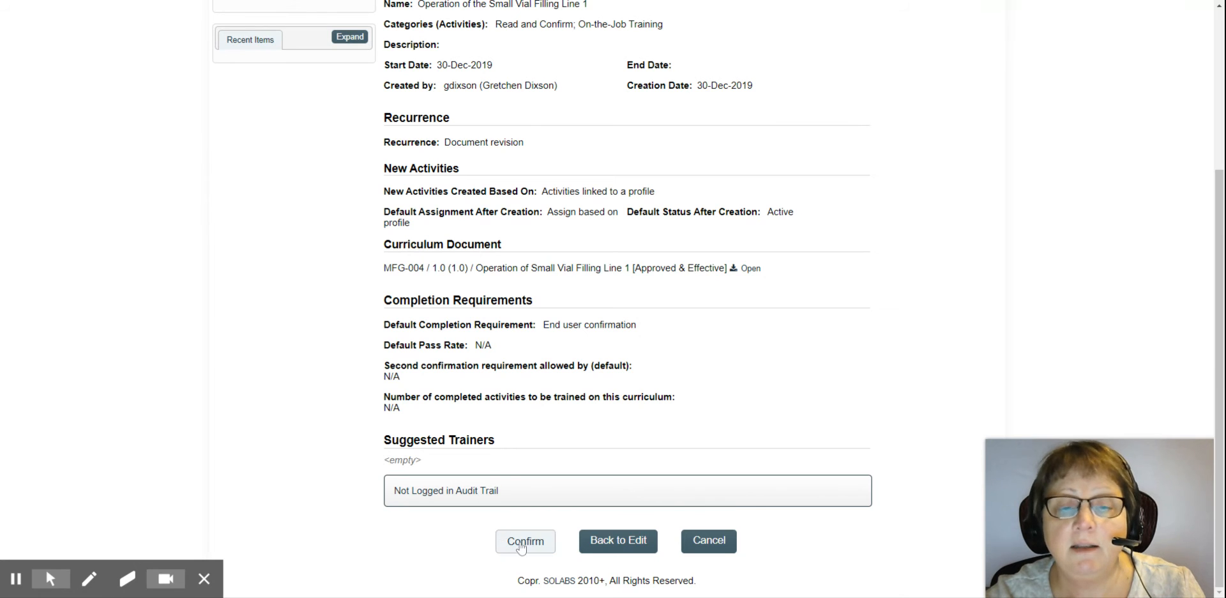
pyautogui.click(522, 544)
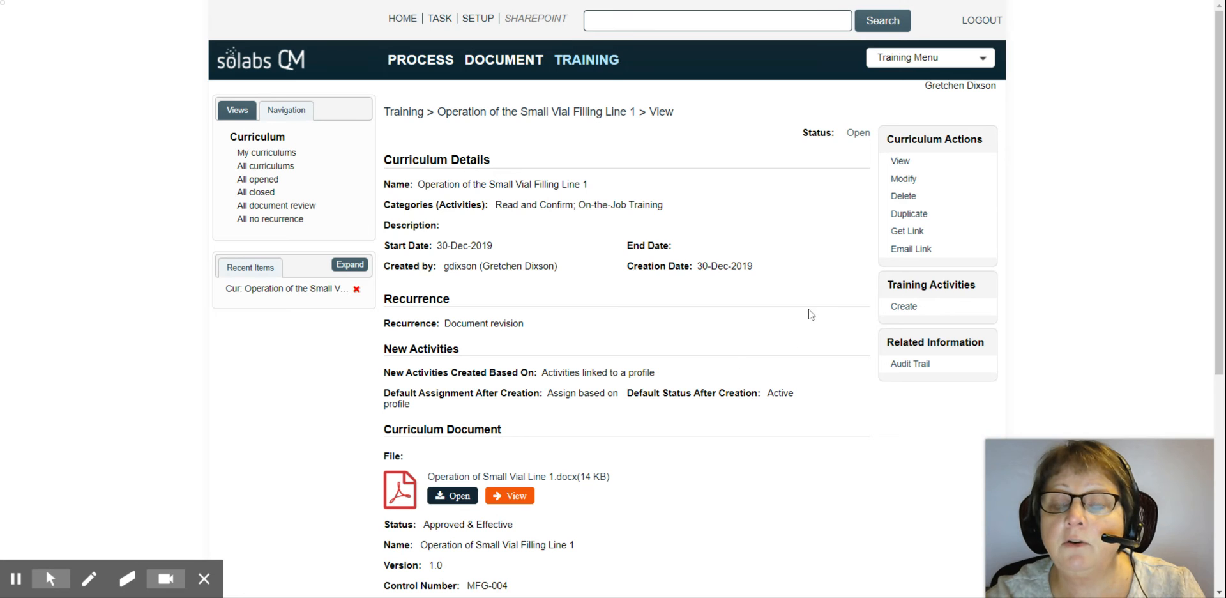
# Step: Create a training activity named 'SOP MFG-004 - Operation of the Small Vial Filling Line 1'
pyautogui.click(904, 310)
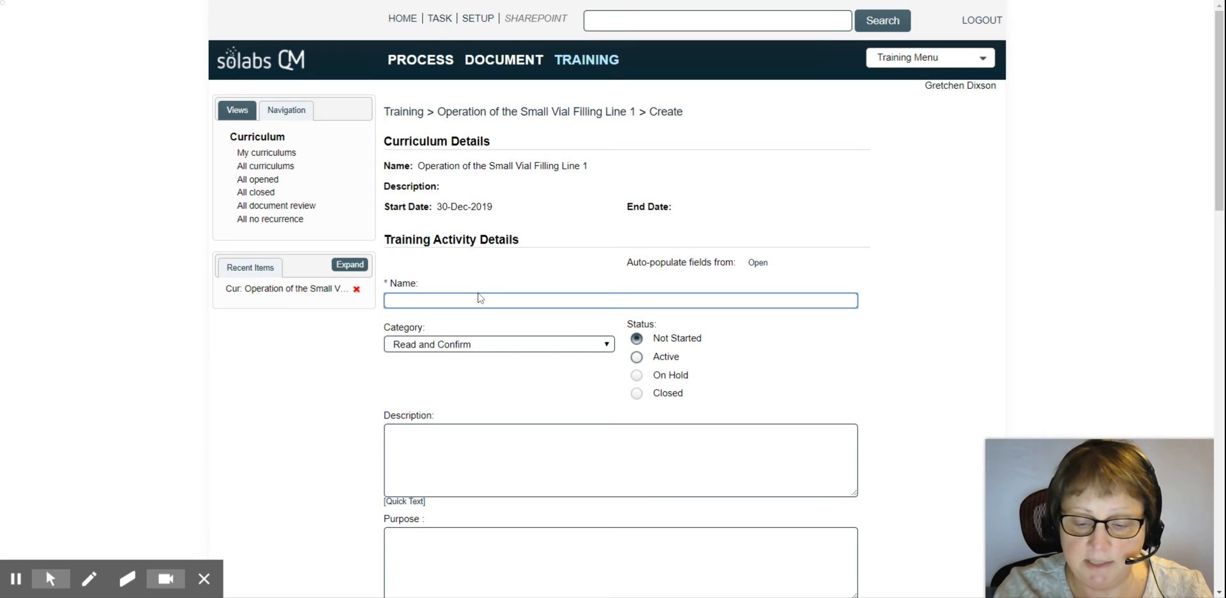
pyautogui.write('SOP M')
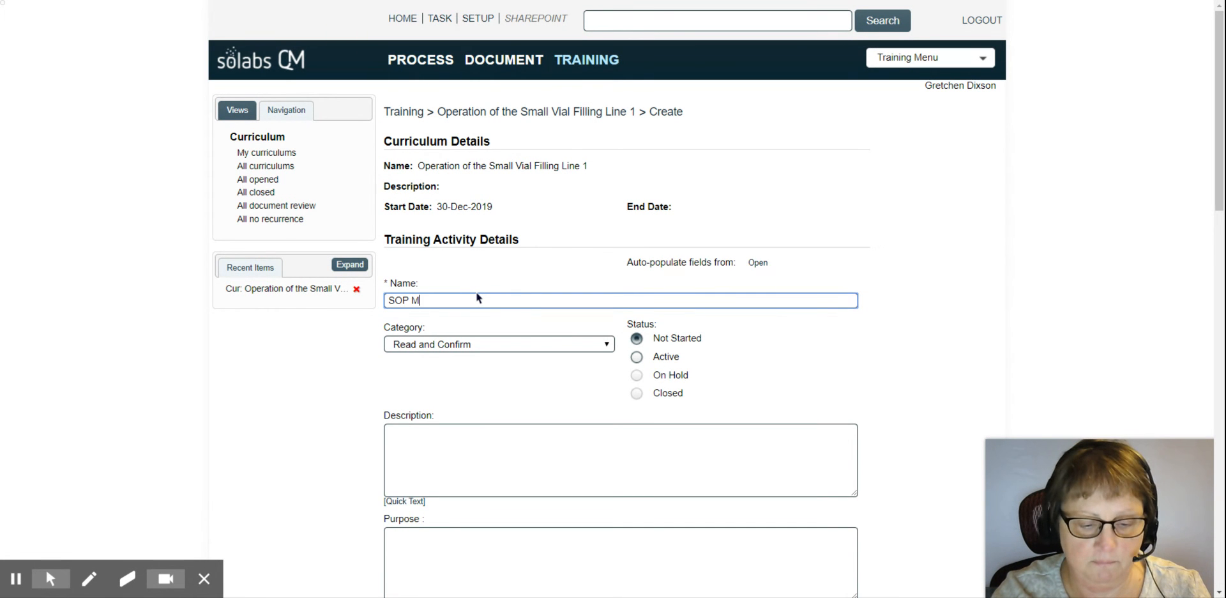
pyautogui.write('FG-004')
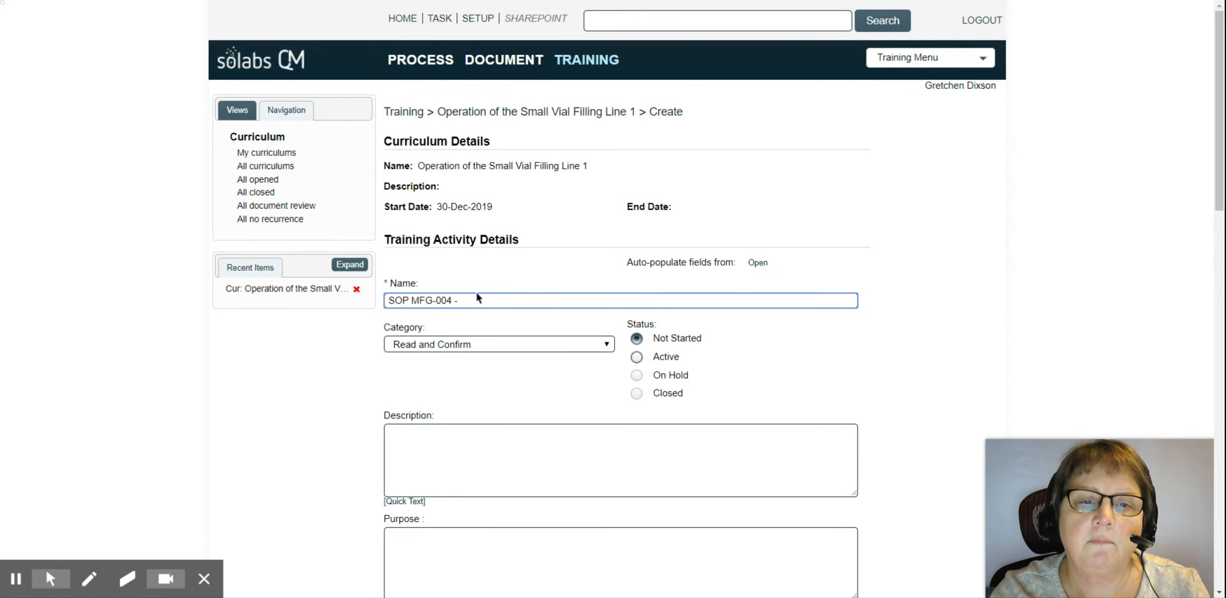
pyautogui.write(' - Operatio')
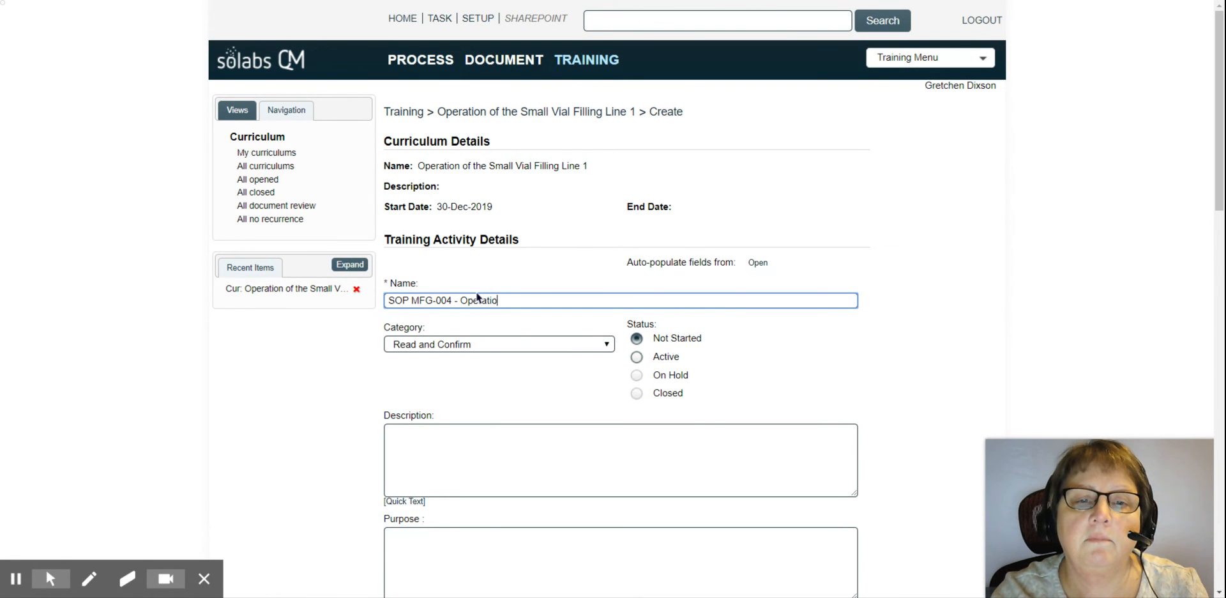
pyautogui.write('n of the Small ')
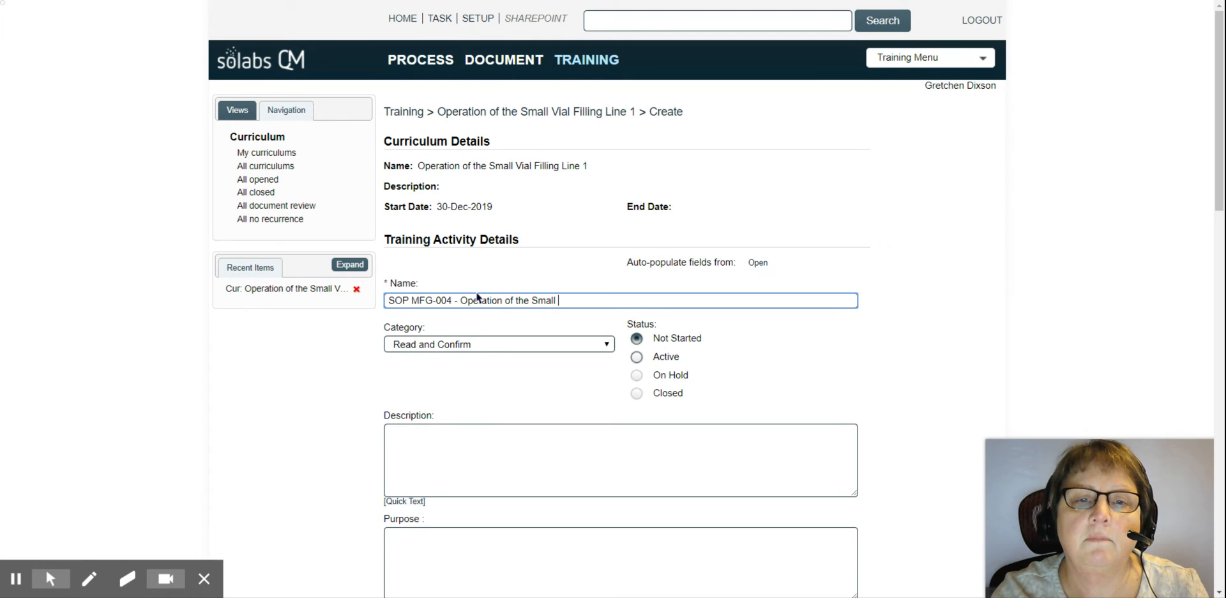
pyautogui.write('Vial Filling Lin')
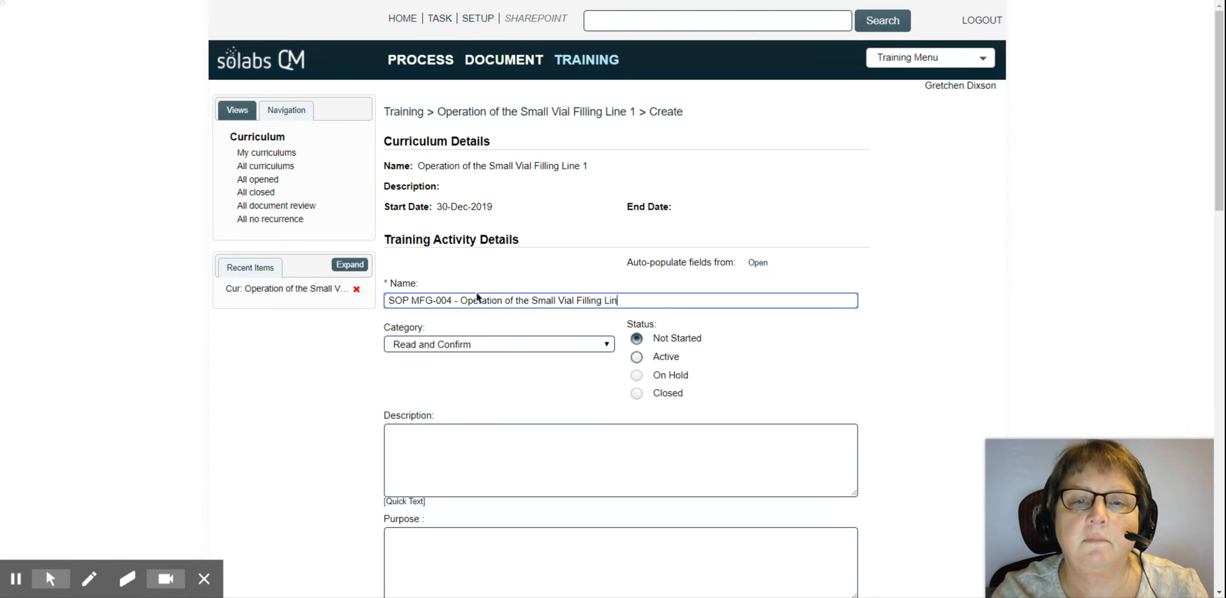
pyautogui.write('e 1')
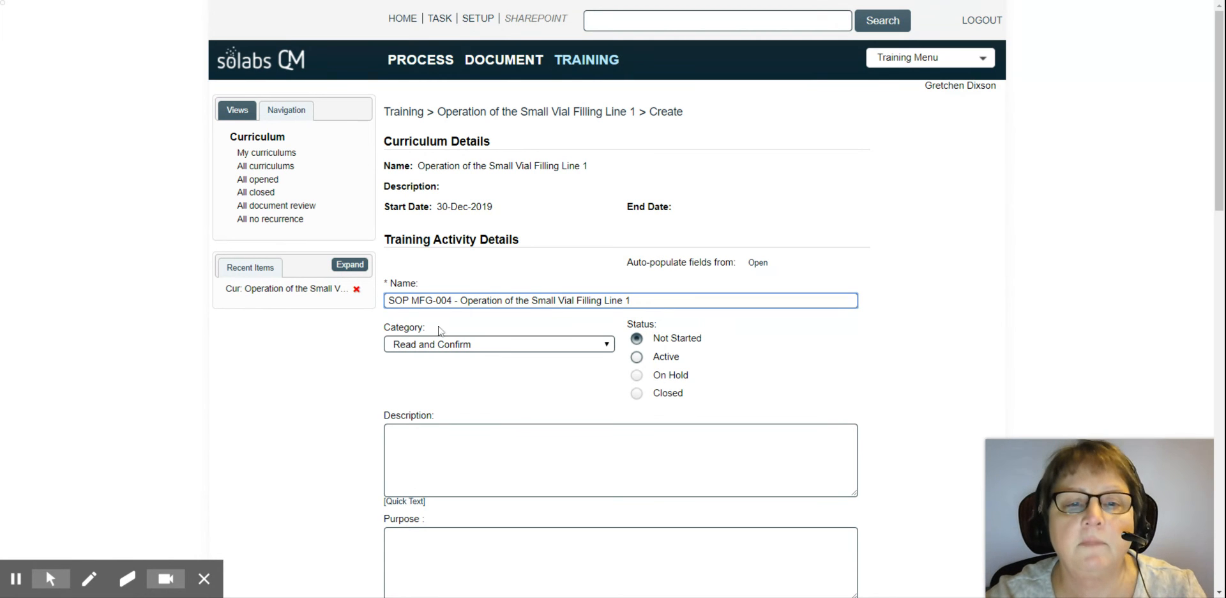
pyautogui.press('Tab')
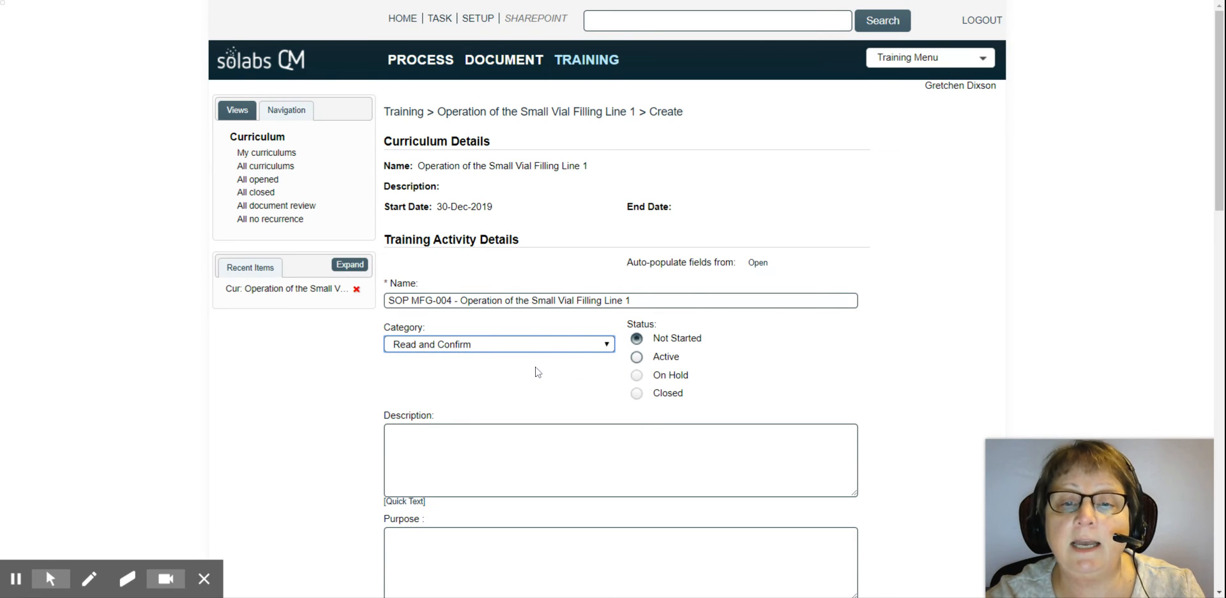
# Step: Make the activity Active with Purpose 'Required Knowledge', Method 'Read and Confirm', evaluation left blank
pyautogui.scroll(-2, 830, 261)
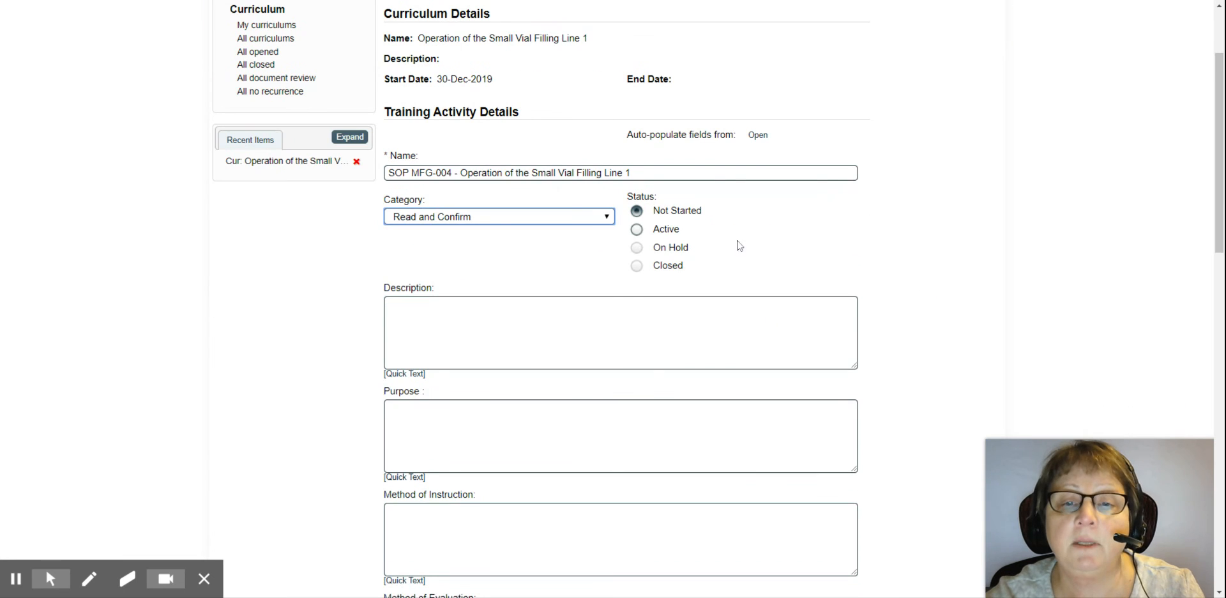
pyautogui.click(638, 231)
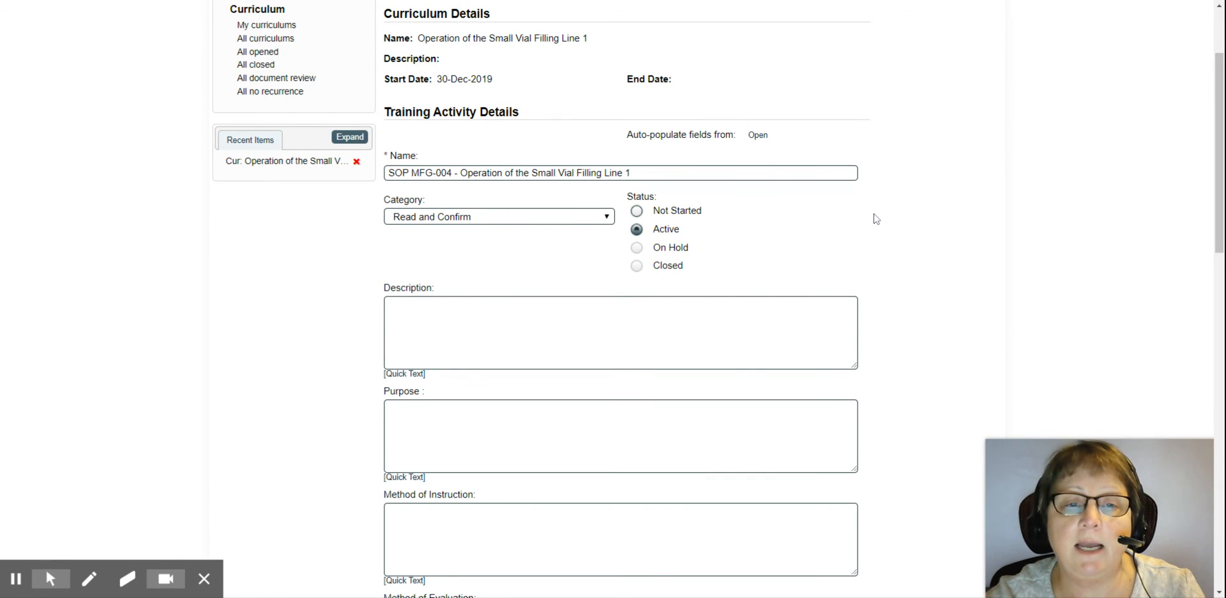
pyautogui.scroll(-3, 792, 248)
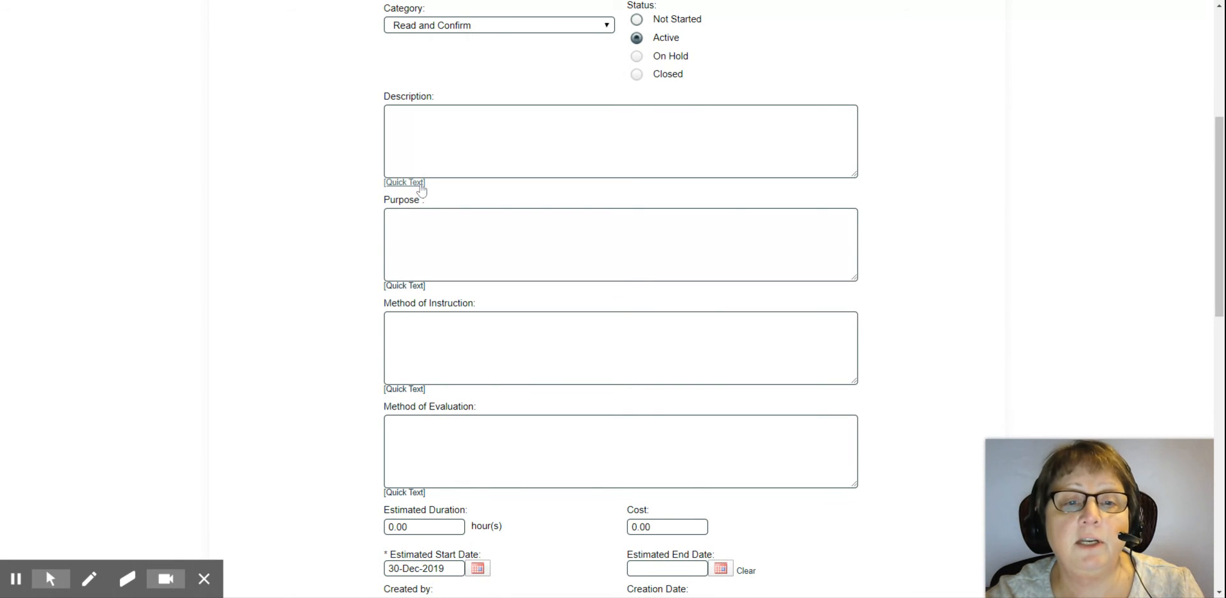
pyautogui.click(406, 286)
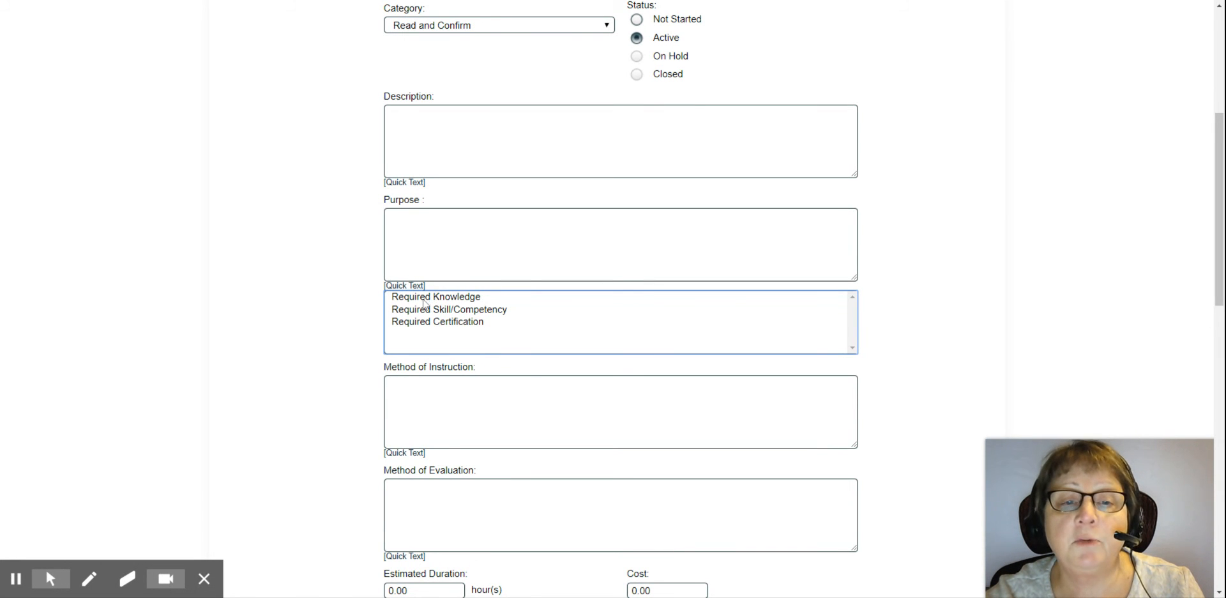
pyautogui.click(424, 298)
pyautogui.click(406, 389)
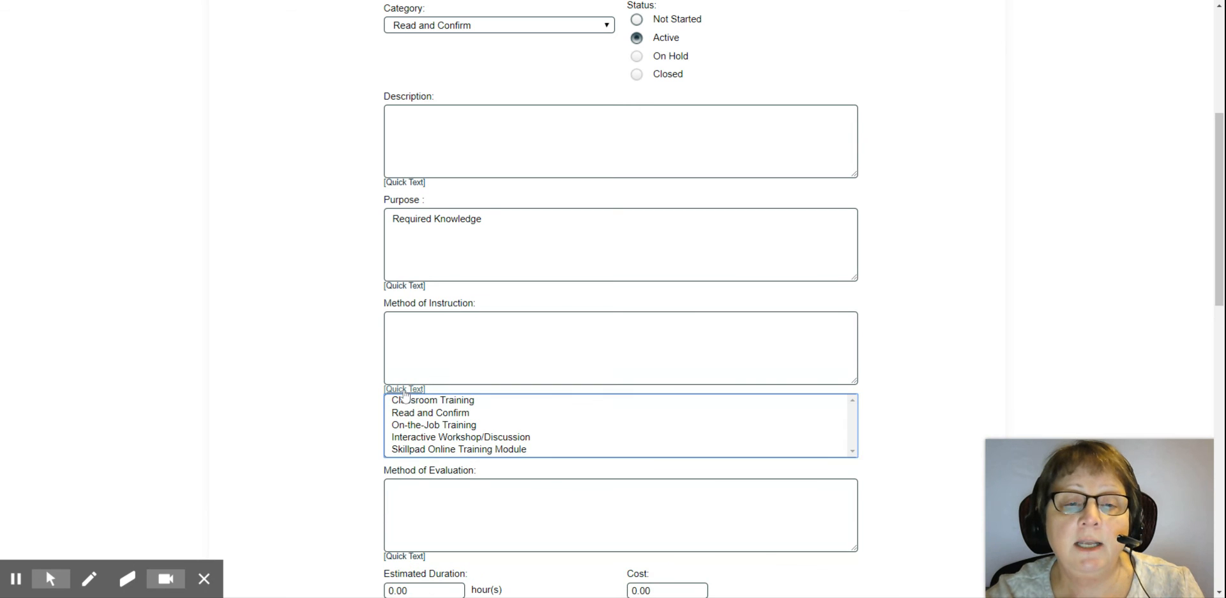
pyautogui.click(439, 413)
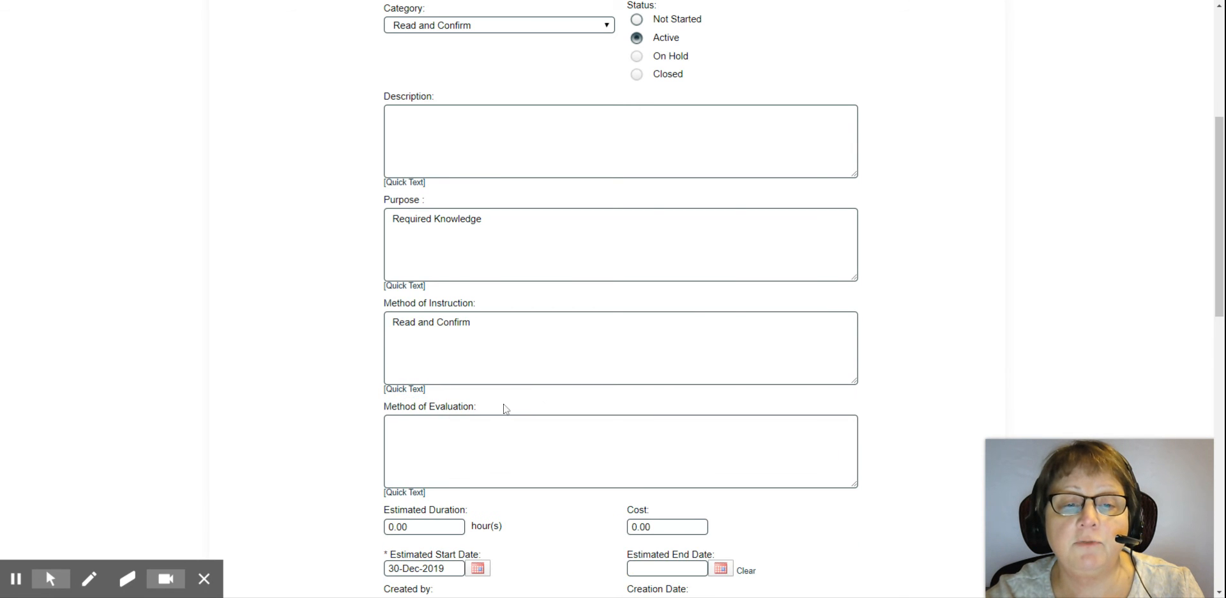
pyautogui.scroll(-2, 457, 416)
pyautogui.click(408, 365)
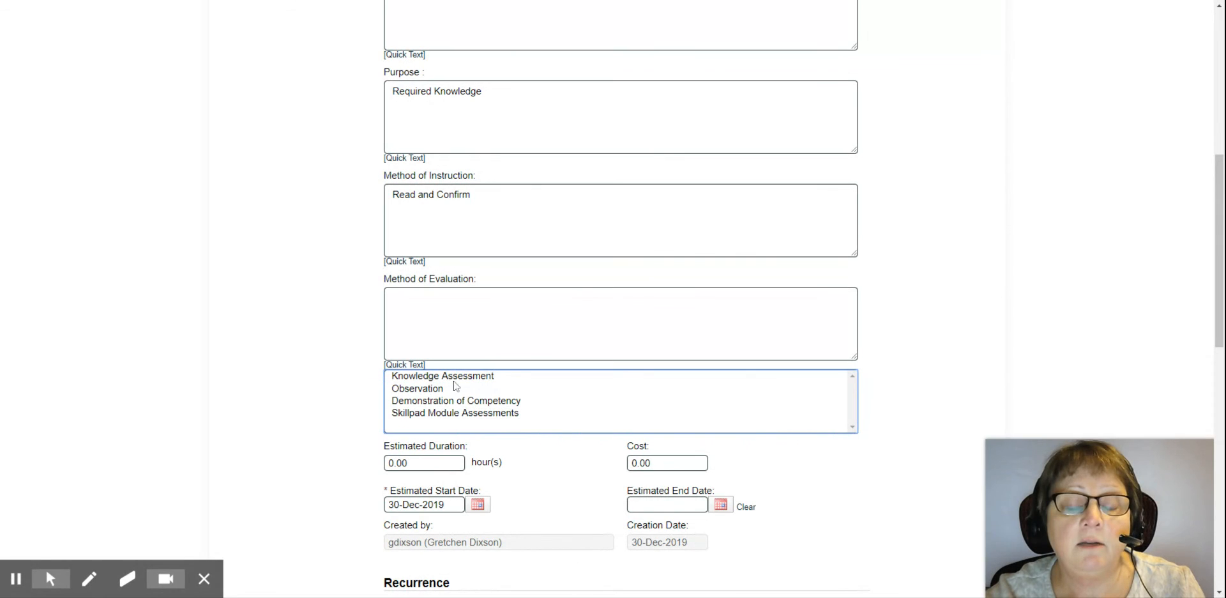
pyautogui.click(468, 340)
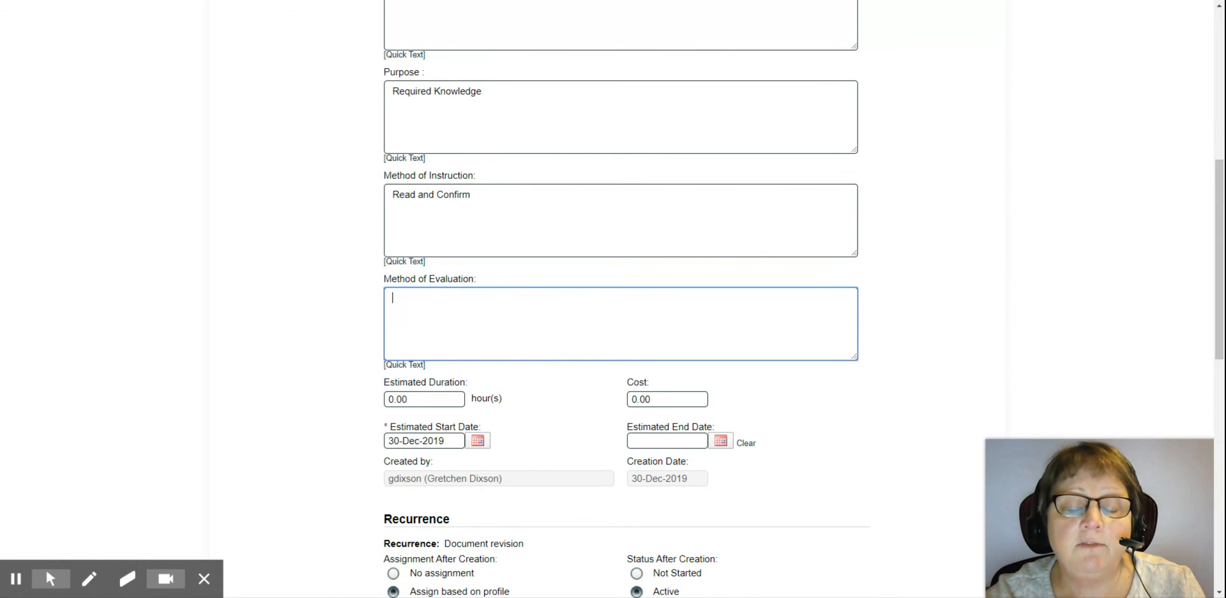
# Step: Set Exceptions (Automatic Records) to Author and Approvers and submit the activity for review
pyautogui.scroll(-3, 909, 312)
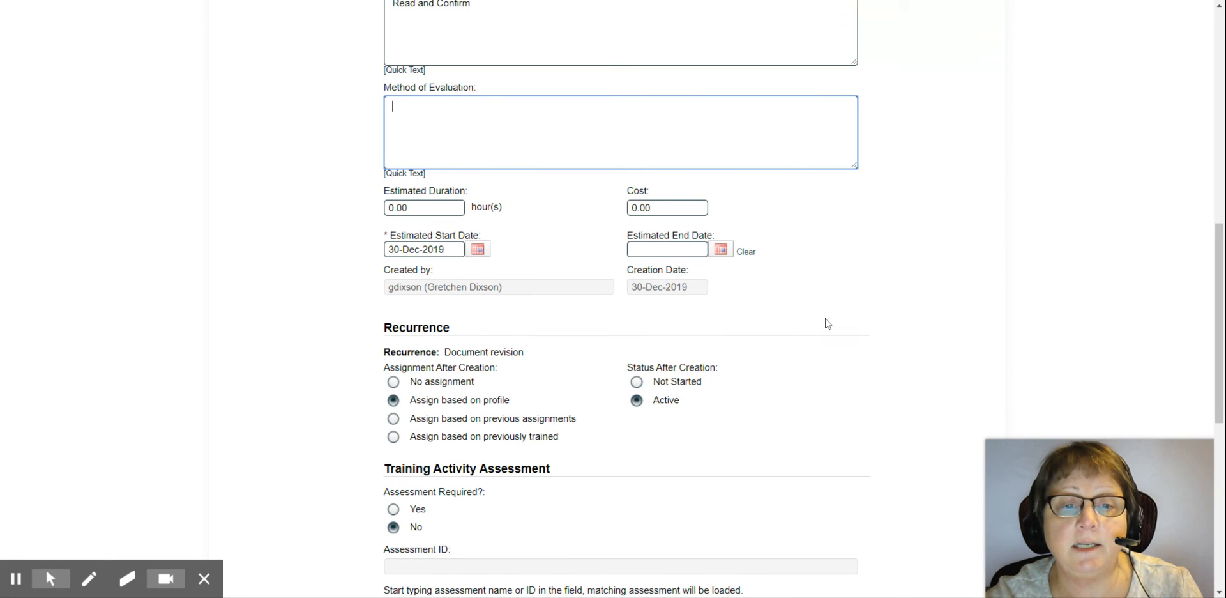
pyautogui.scroll(-1, 825, 321)
pyautogui.scroll(-2, 786, 446)
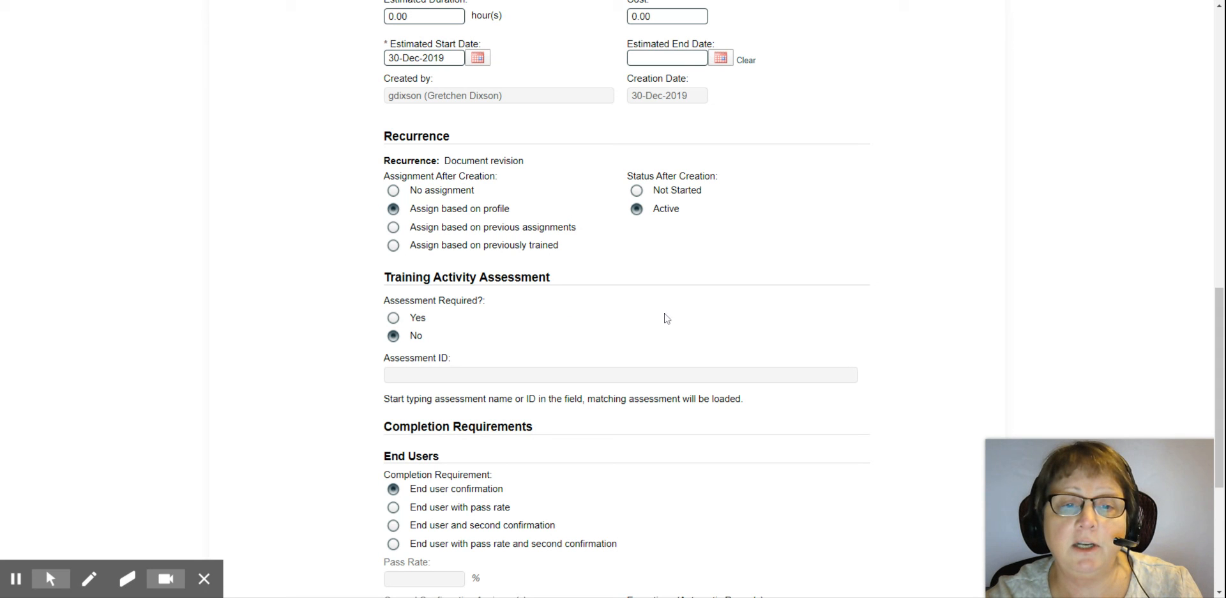
pyautogui.scroll(-5, 670, 307)
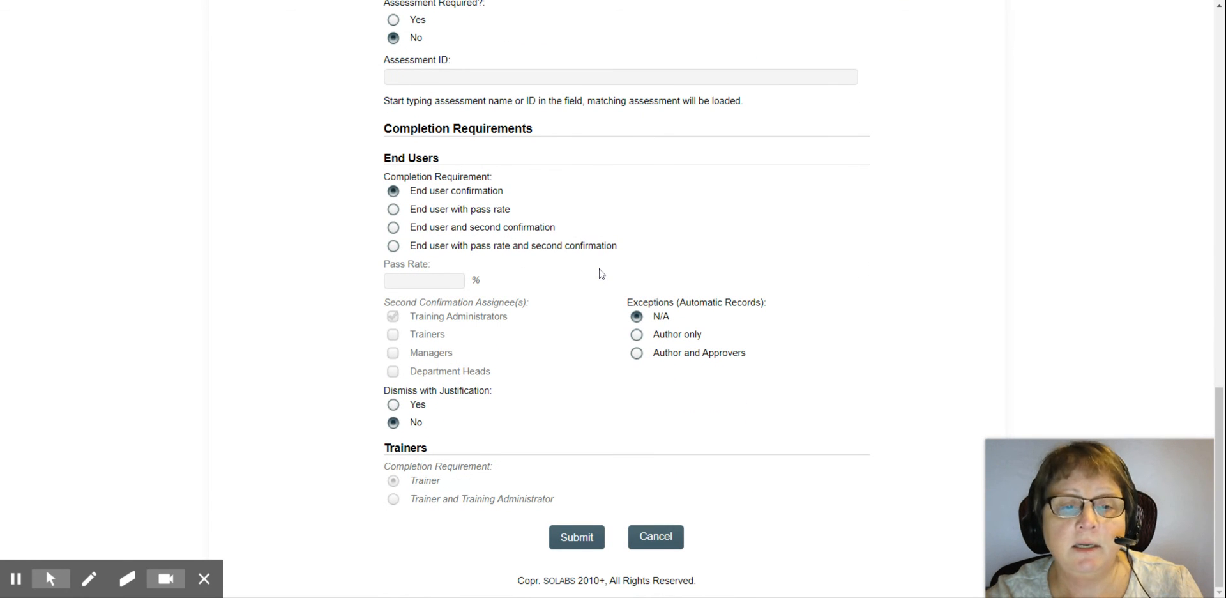
pyautogui.click(636, 353)
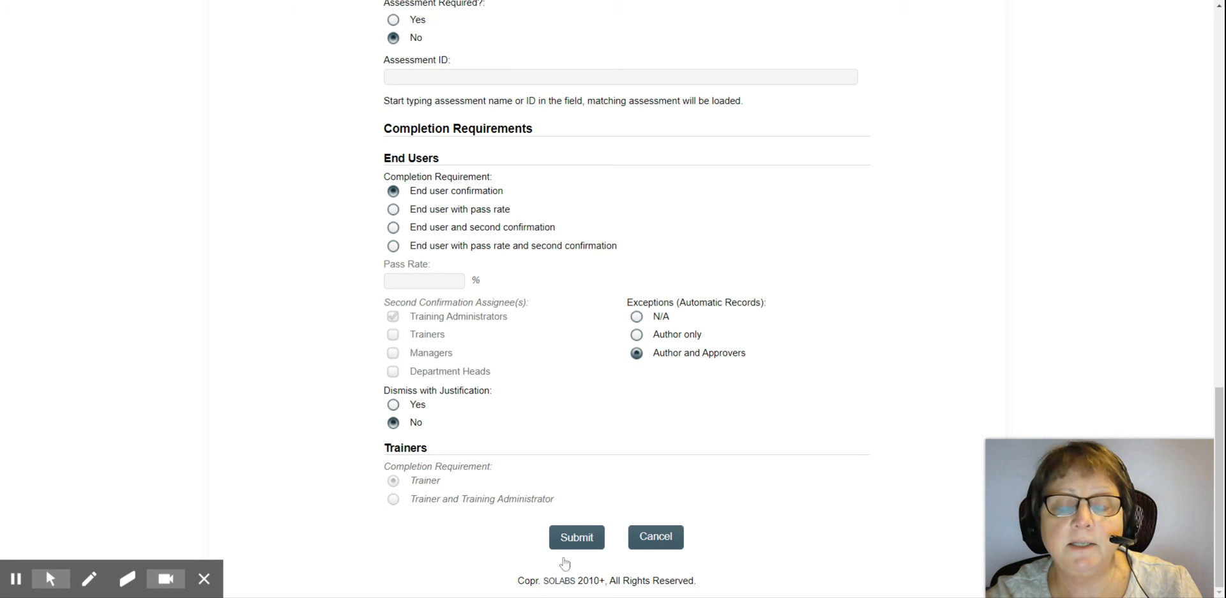
pyautogui.click(572, 539)
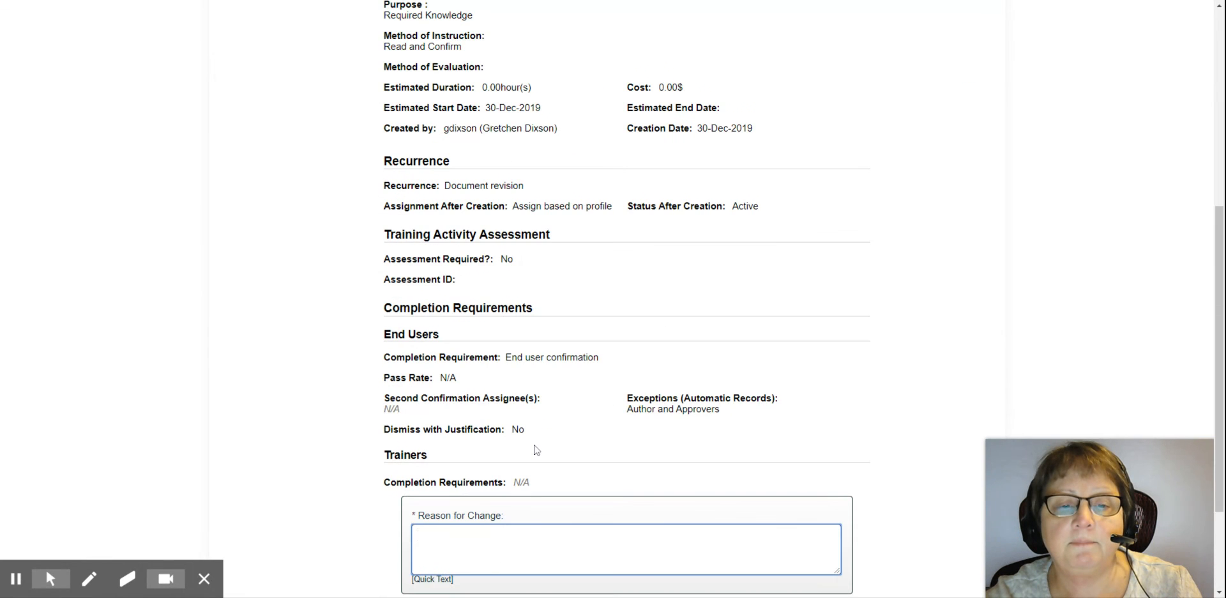
pyautogui.scroll(-3, 535, 450)
# Step: Enter 'New' as the reason for change and confirm the training activity
pyautogui.write('New')
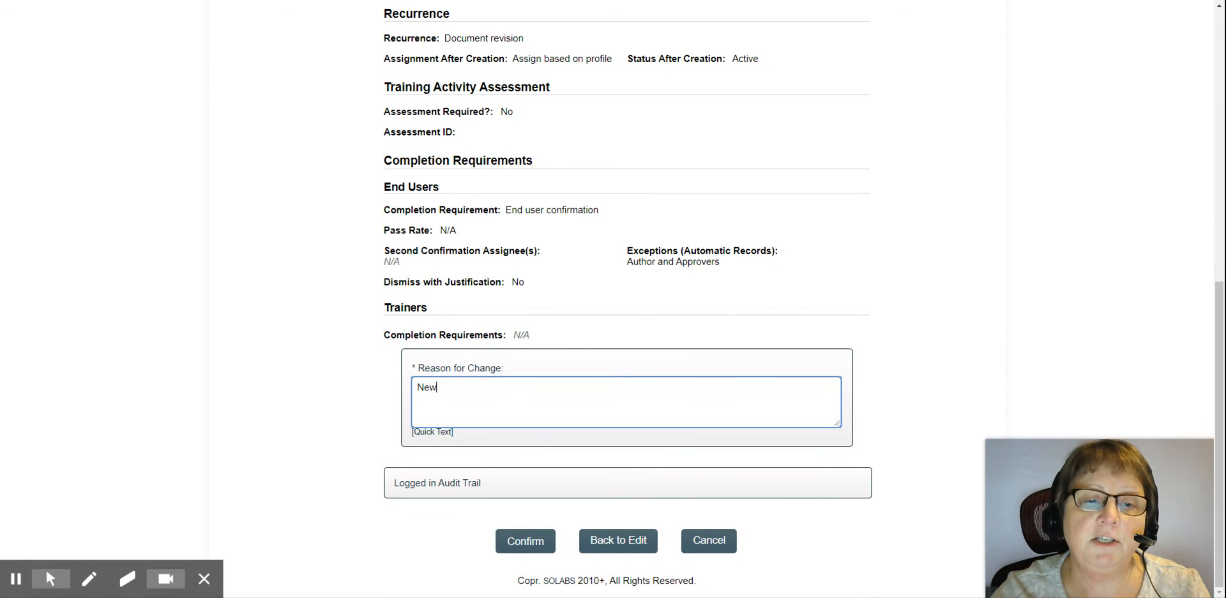
pyautogui.click(517, 544)
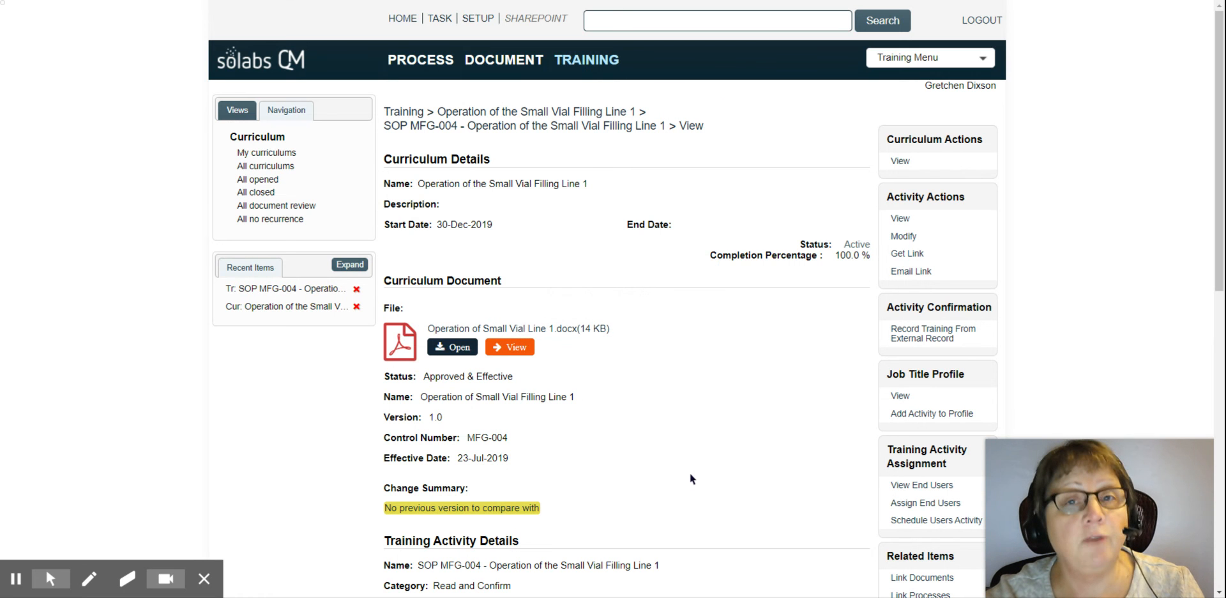
pyautogui.scroll(-4, 724, 383)
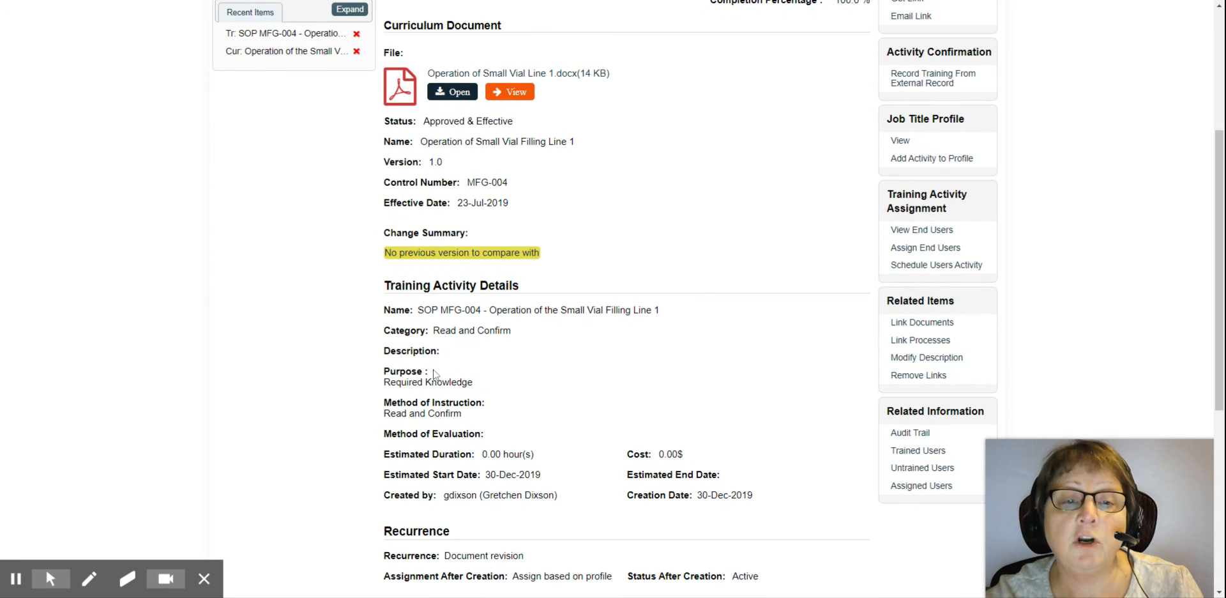
pyautogui.scroll(-2, 535, 376)
pyautogui.moveTo(445, 428); pyautogui.dragTo(522, 427)
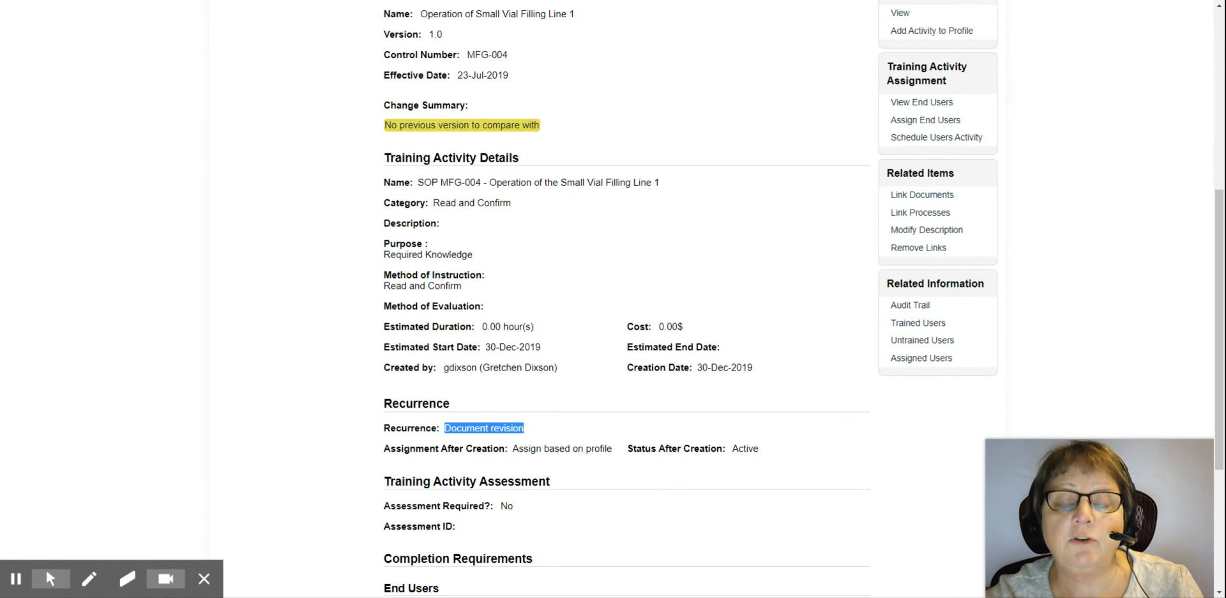
pyautogui.click(731, 254)
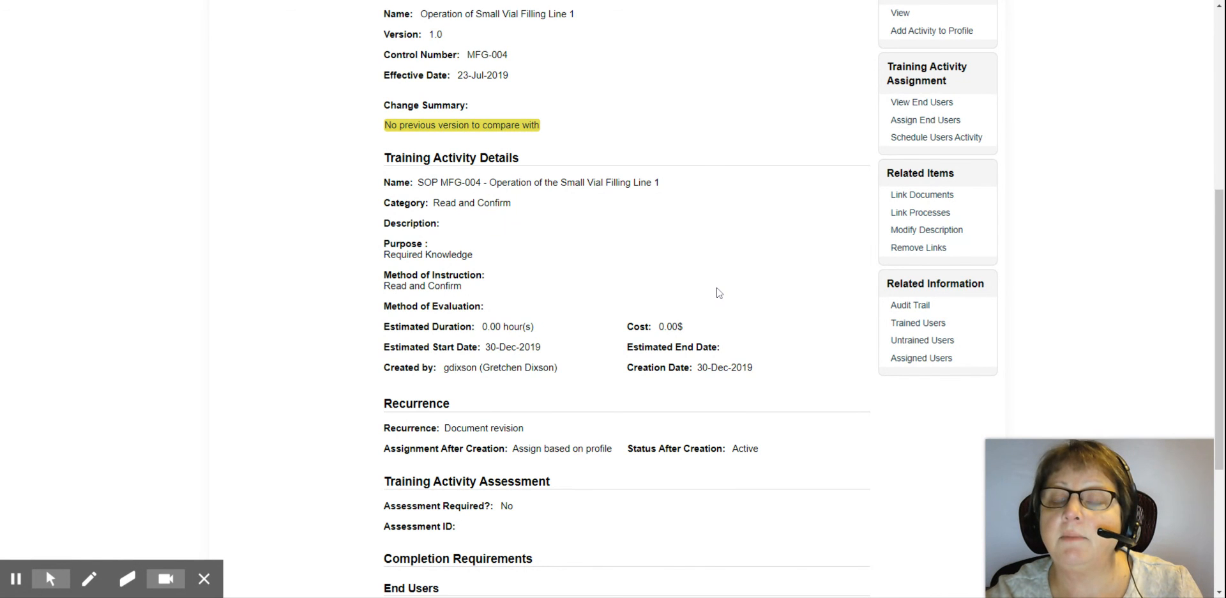
pyautogui.scroll(3, 720, 297)
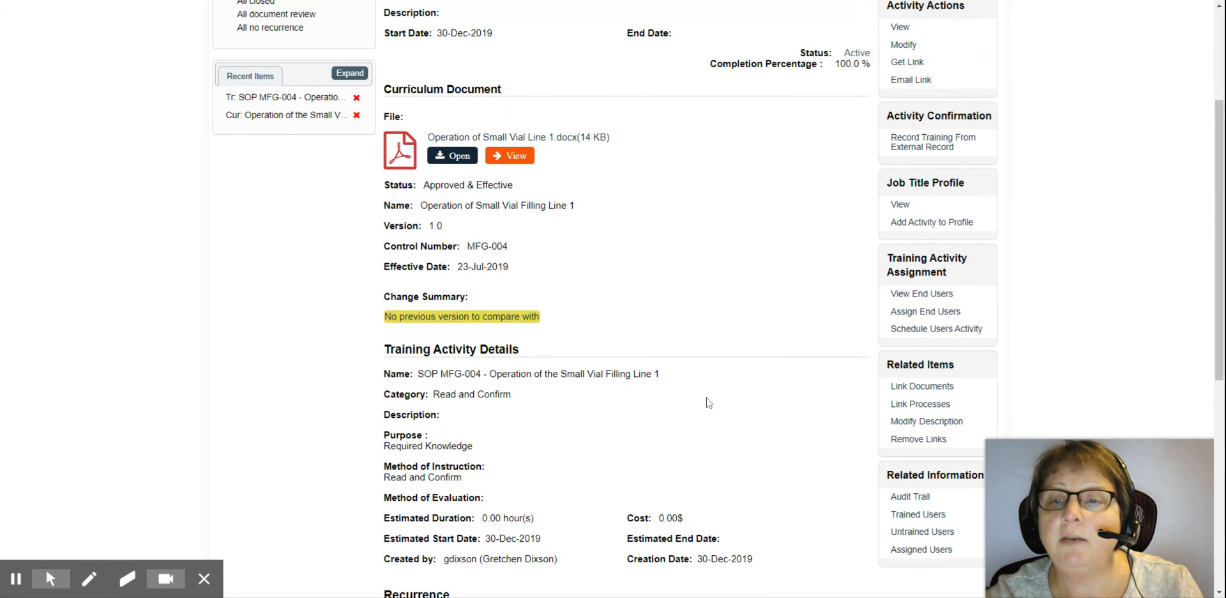